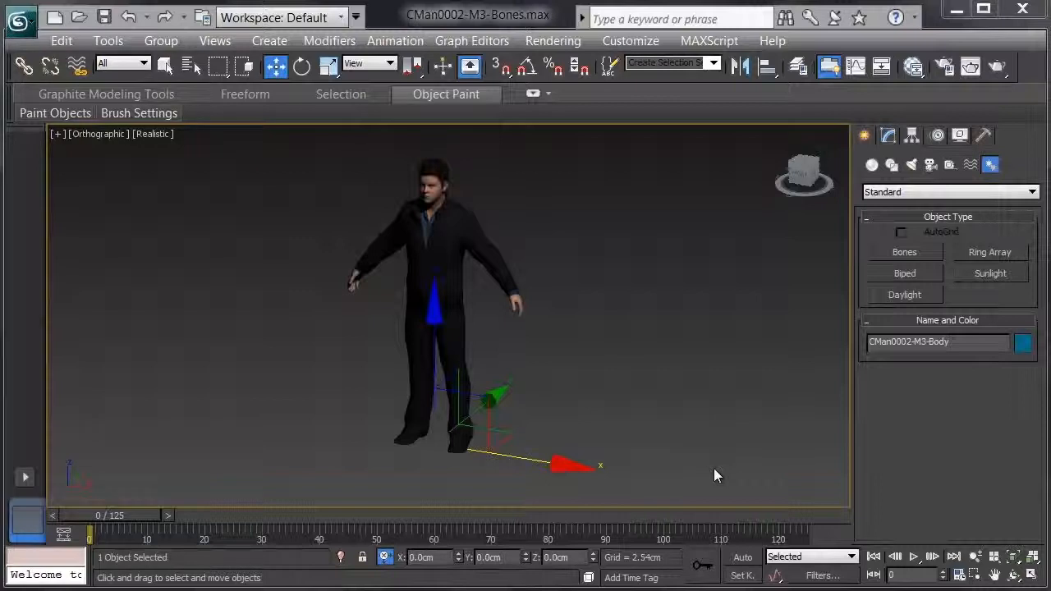
Turn on see-through display for the character's body mesh and hide the mesh.
{"action": "middle_click_drag", "start_coordinate": [566, 383], "coordinate": [572, 392]}
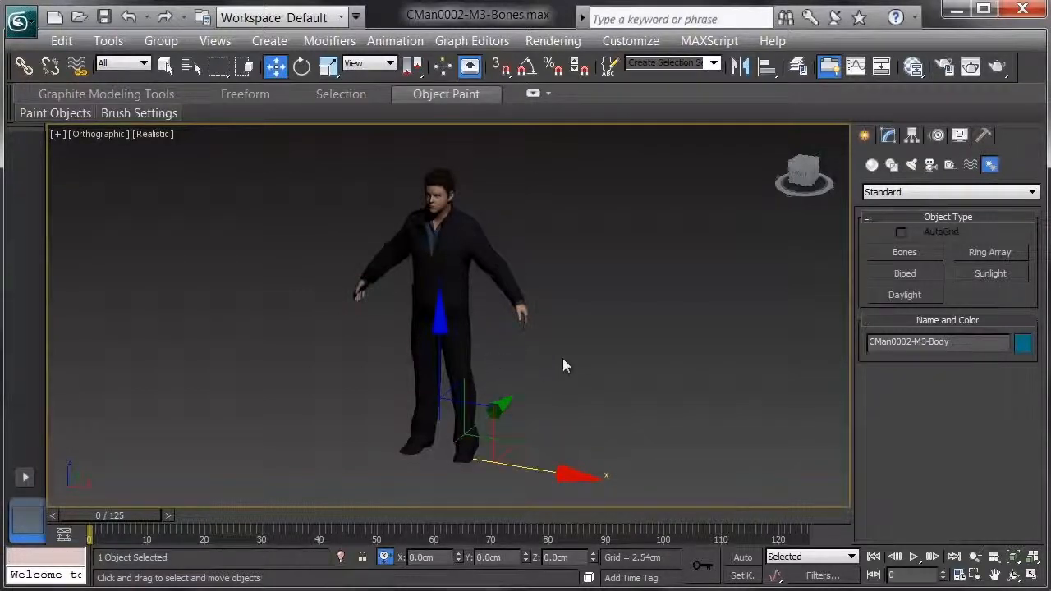
{"action": "key", "text": "alt+x"}
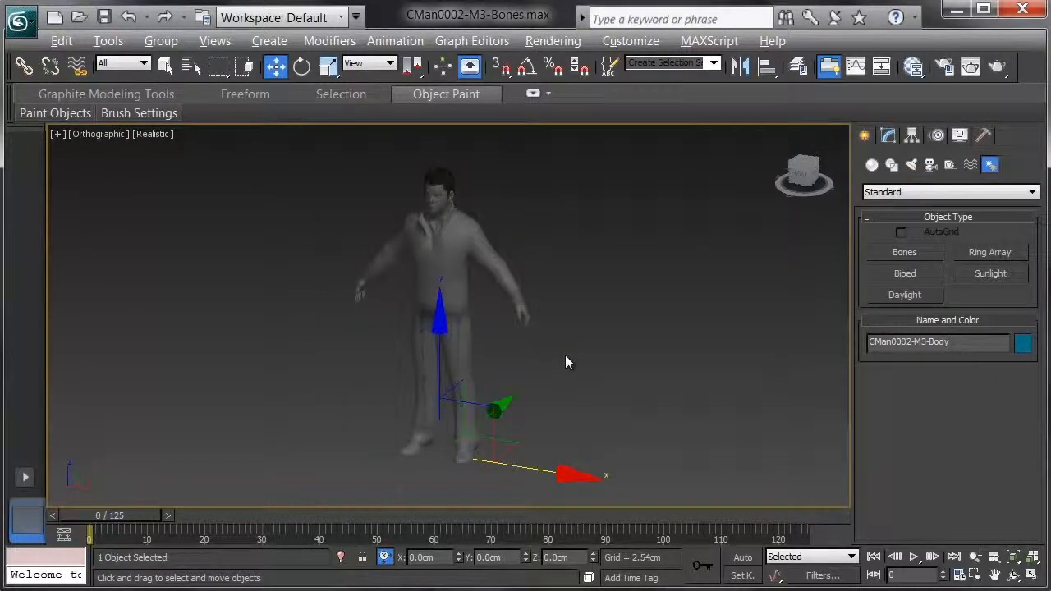
{"action": "middle_click_drag", "start_coordinate": [565, 359], "coordinate": [599, 283]}
{"action": "scroll", "coordinate": [601, 285], "scroll_direction": "up", "scroll_amount": 3}
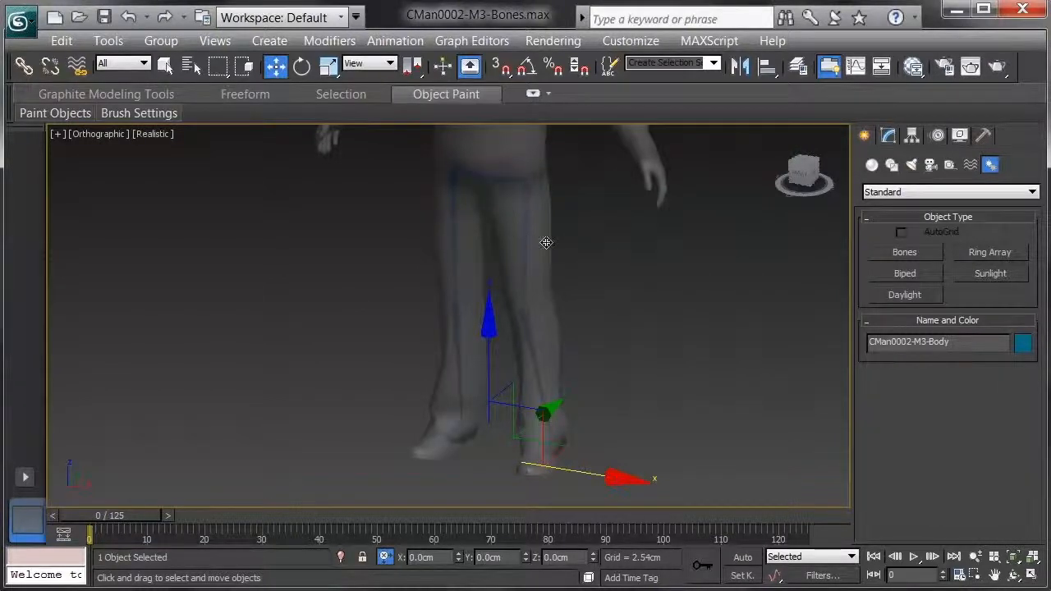
{"action": "middle_click_drag", "start_coordinate": [547, 243], "coordinate": [530, 290]}
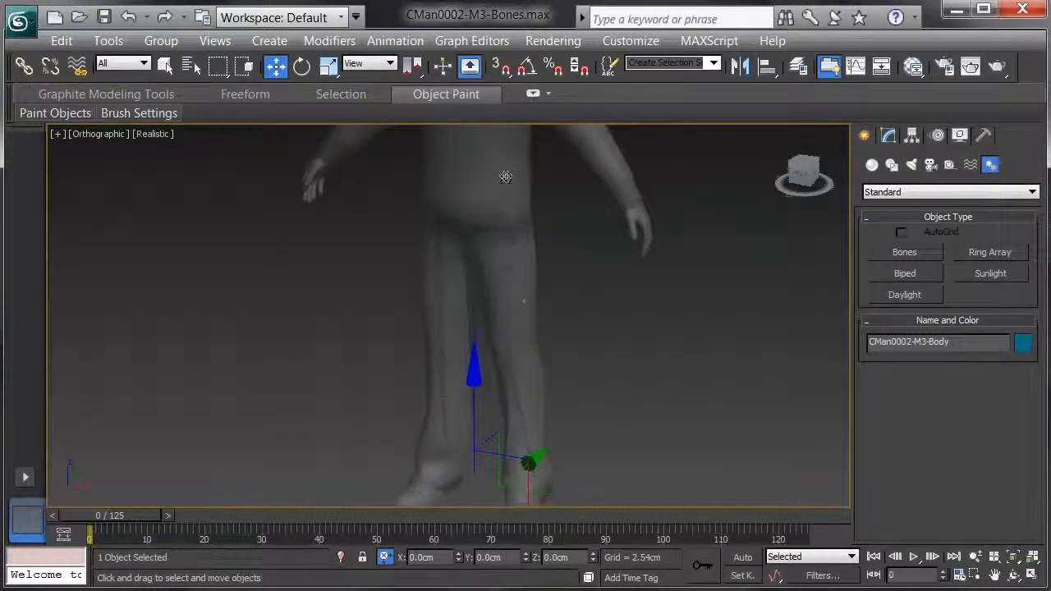
{"action": "right_click", "coordinate": [586, 282]}
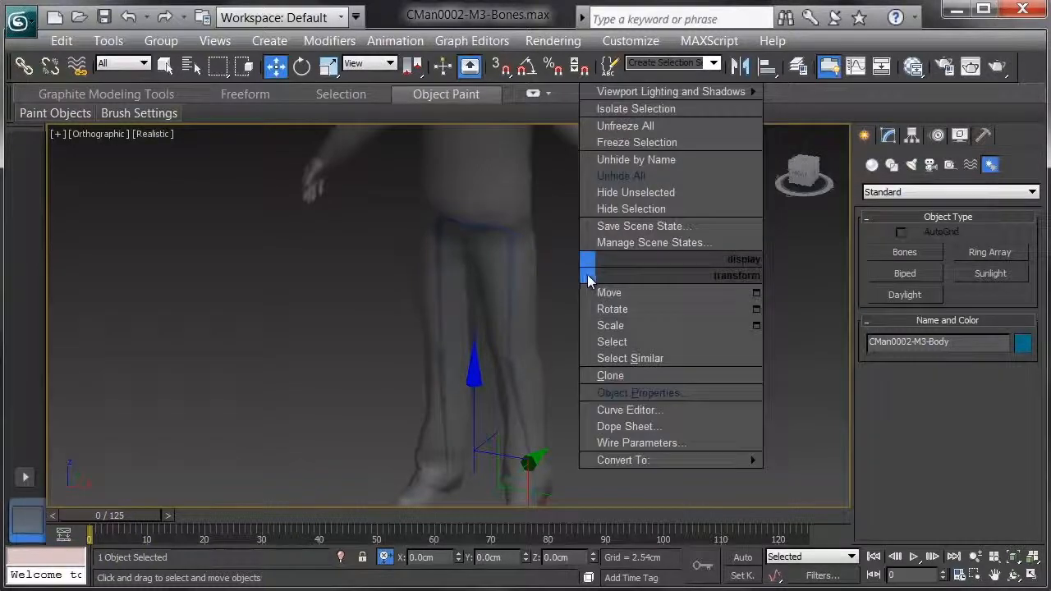
{"action": "left_click", "coordinate": [611, 209]}
Display edged faces and apply an HI Solver from the nearer leg's thigh bone to its ankle joint.
{"action": "middle_click_drag", "start_coordinate": [604, 261], "coordinate": [599, 300], "text": "alt"}
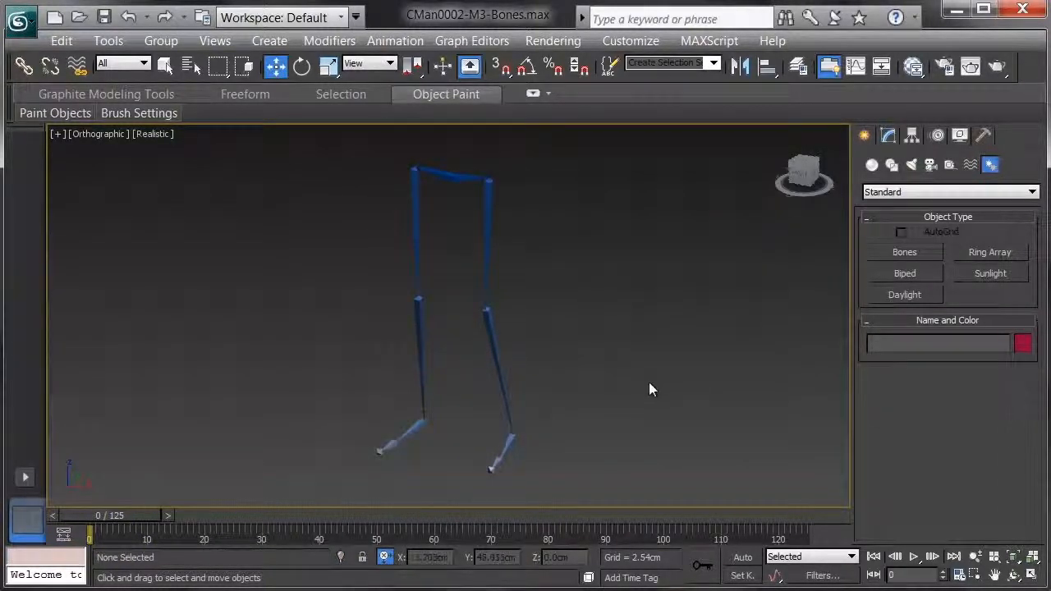
{"action": "middle_click_drag", "start_coordinate": [609, 367], "coordinate": [555, 373], "text": "alt"}
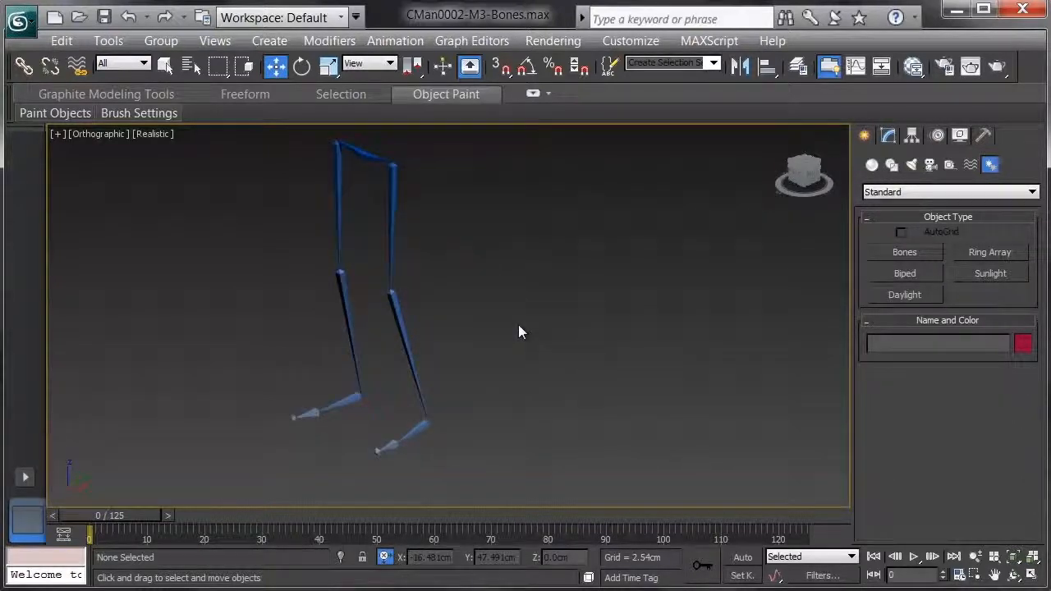
{"action": "middle_click_drag", "start_coordinate": [495, 310], "coordinate": [516, 320]}
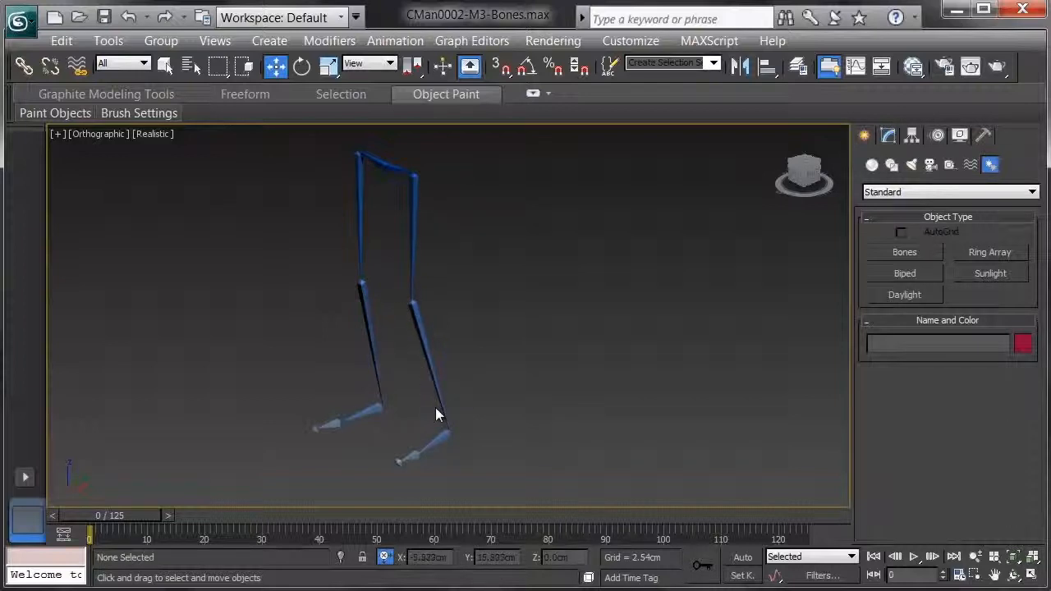
{"action": "left_click", "coordinate": [412, 211]}
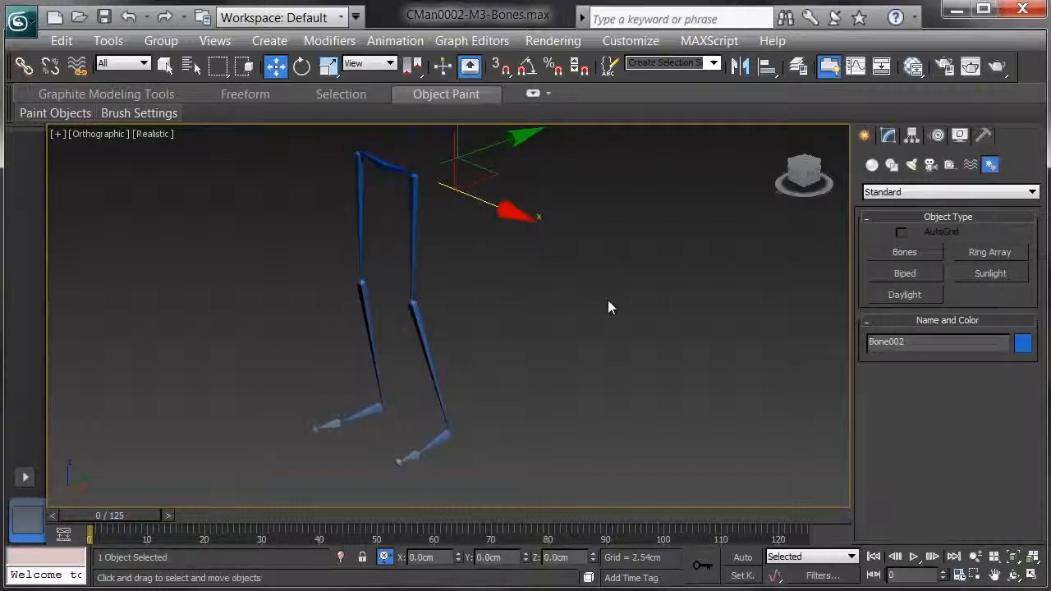
{"action": "key", "text": "F4"}
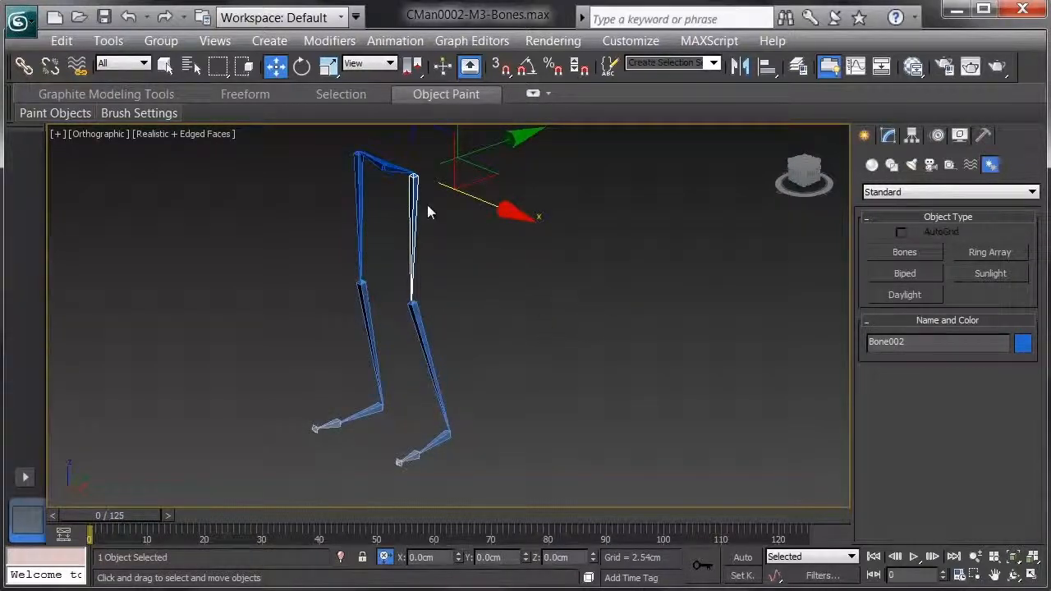
{"action": "left_click", "coordinate": [410, 41]}
{"action": "mouse_move", "coordinate": [434, 112]}
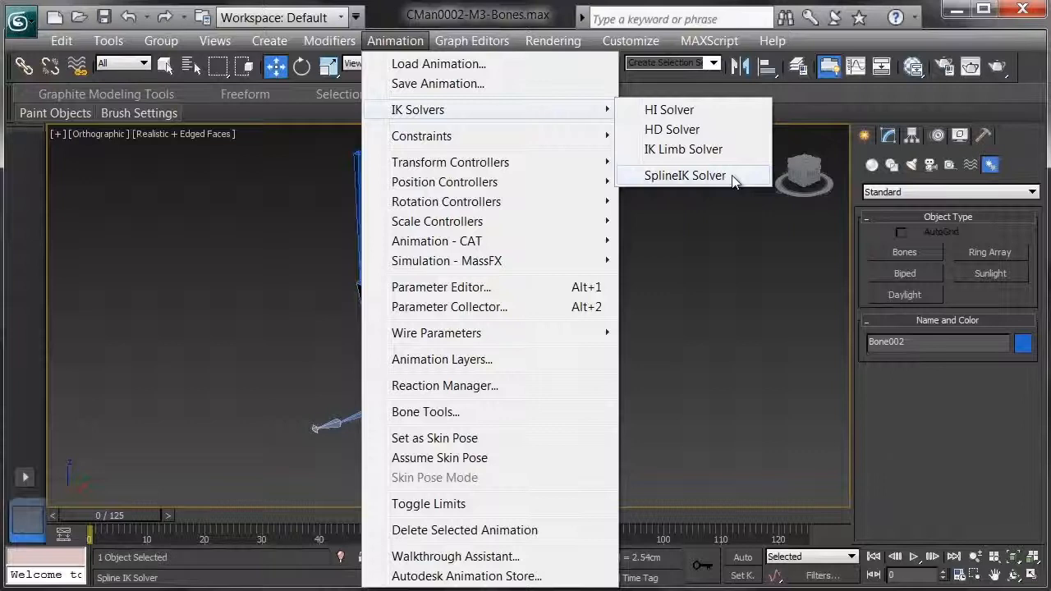
{"action": "left_click", "coordinate": [728, 108]}
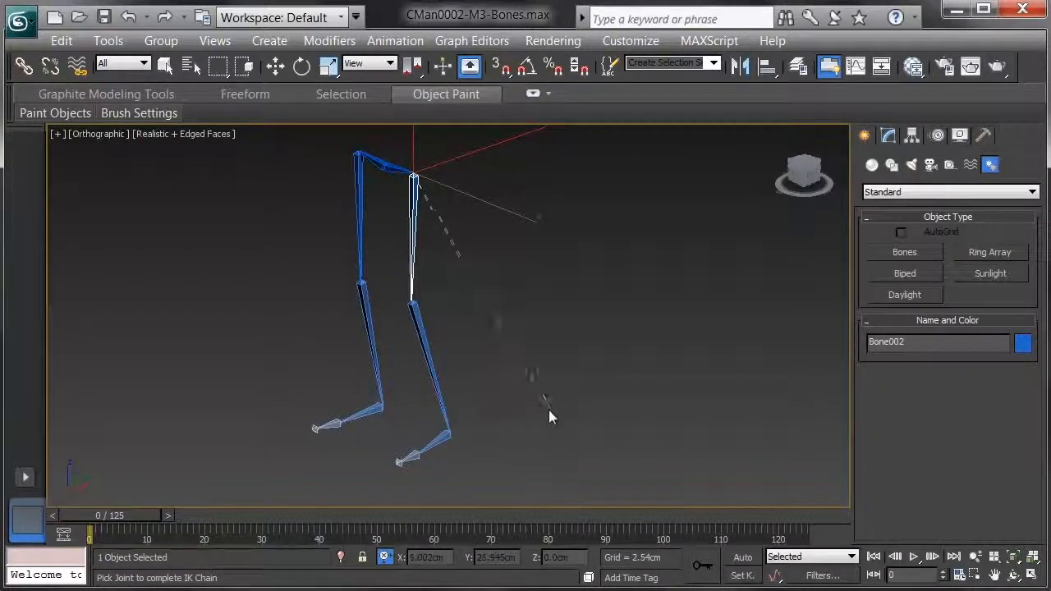
{"action": "left_click", "coordinate": [443, 435]}
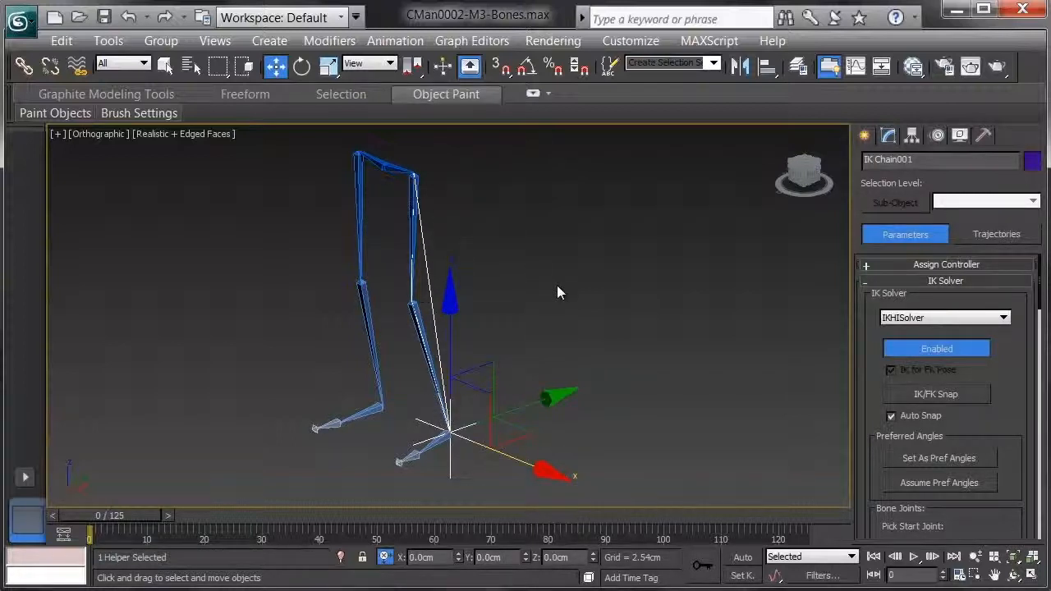
Test the leg's IK chain by moving the ankle goal, undo the move and clear the selection.
{"action": "mouse_move", "coordinate": [492, 361]}
{"action": "left_mouse_down"}
{"action": "mouse_move", "coordinate": [461, 307]}
{"action": "mouse_move", "coordinate": [458, 365]}
{"action": "mouse_move", "coordinate": [479, 263]}
{"action": "mouse_move", "coordinate": [497, 358]}
{"action": "left_mouse_up"}
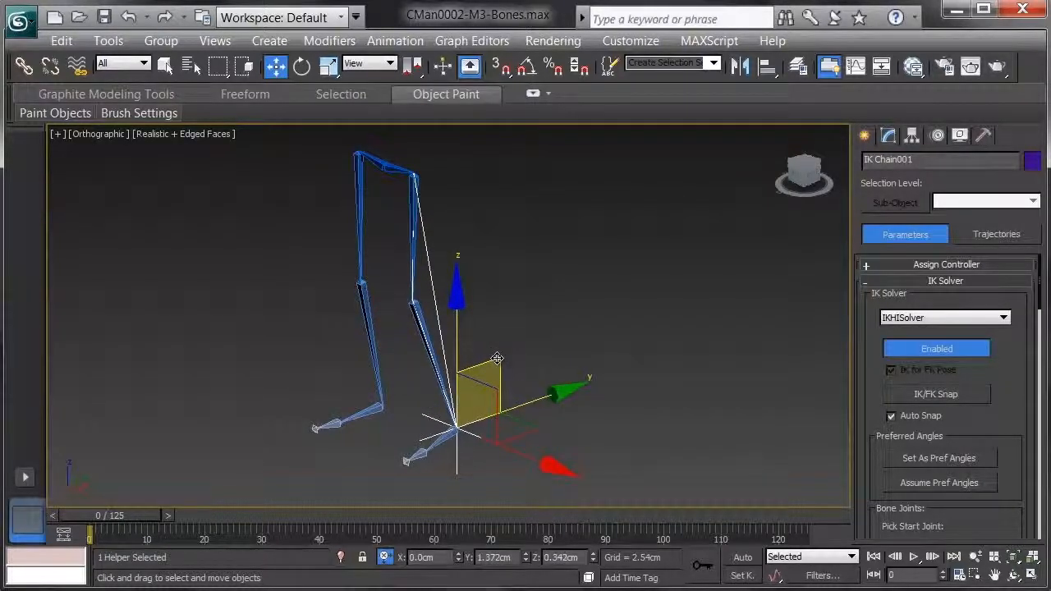
{"action": "key", "text": "ctrl+z"}
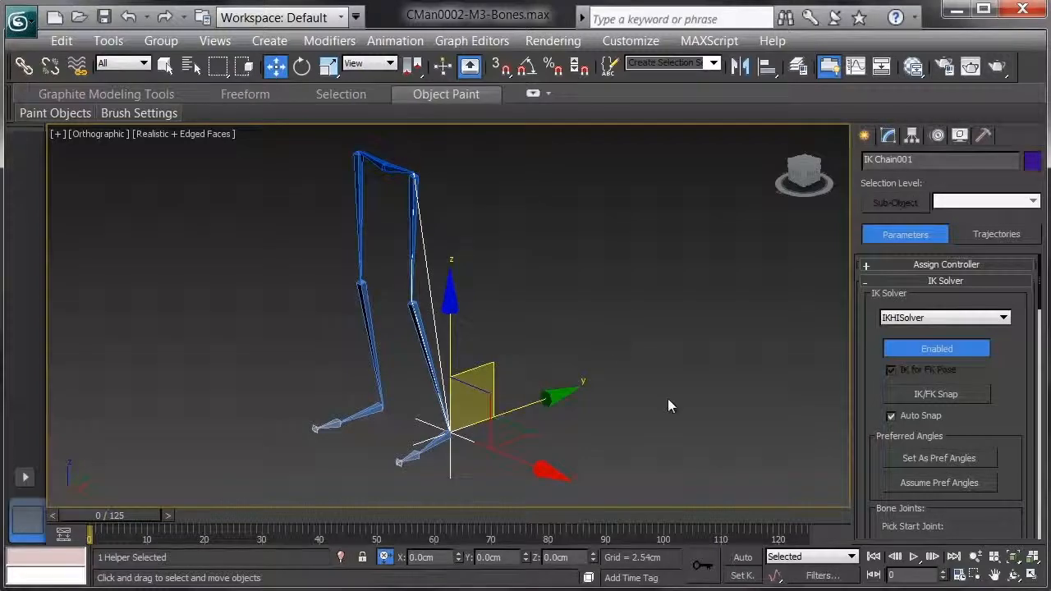
{"action": "middle_click_drag", "start_coordinate": [667, 400], "coordinate": [683, 332]}
{"action": "left_click", "coordinate": [605, 395]}
Apply an HI Solver from the same leg's foot bone to the toe bone at the ball of the foot.
{"action": "scroll", "coordinate": [603, 395], "scroll_direction": "up", "scroll_amount": 3}
{"action": "middle_click_drag", "start_coordinate": [603, 394], "coordinate": [619, 291]}
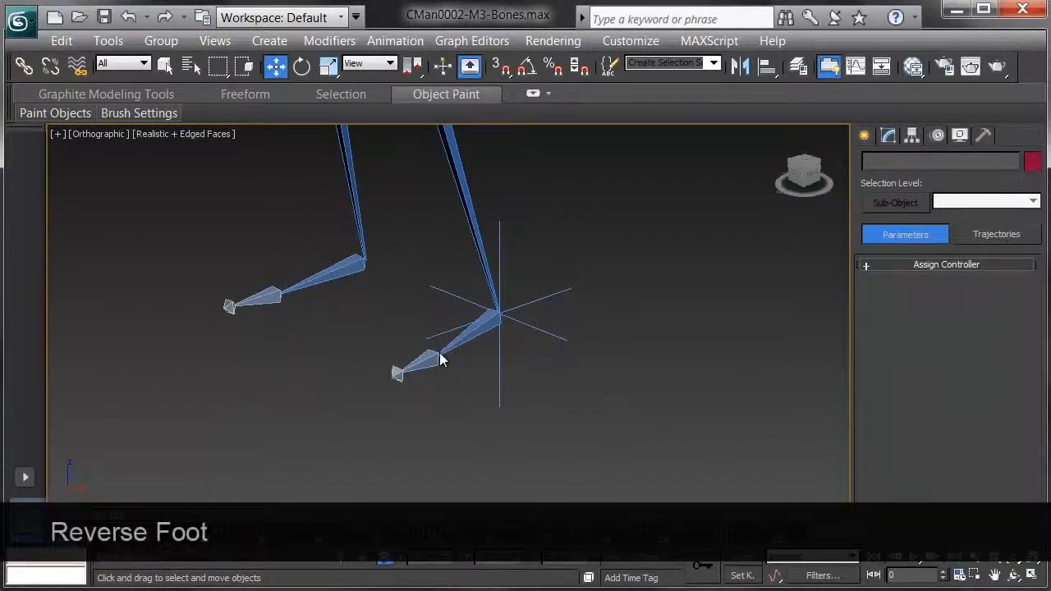
{"action": "left_click", "coordinate": [495, 333]}
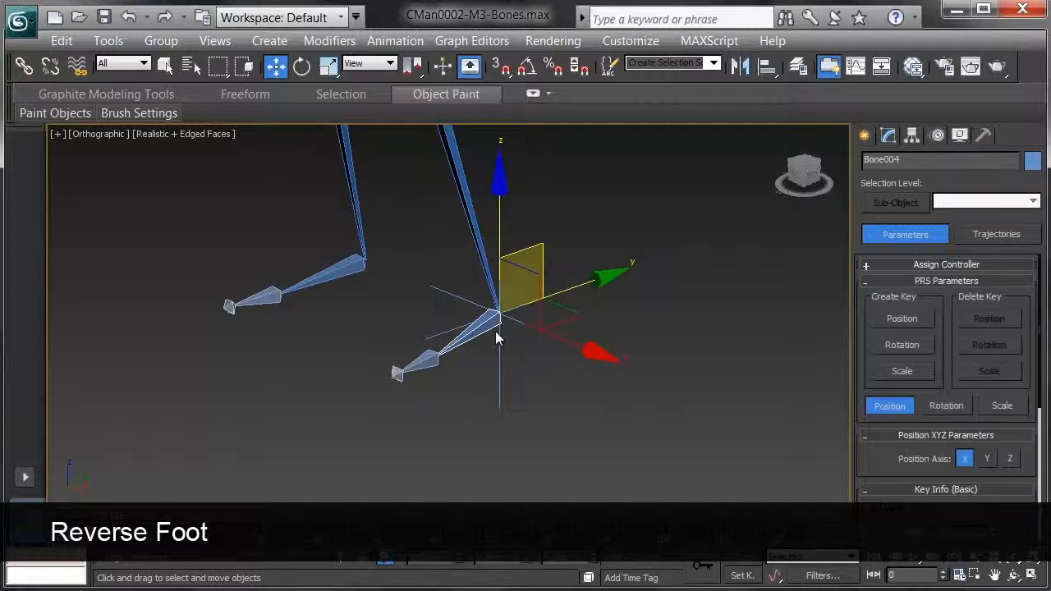
{"action": "left_click", "coordinate": [396, 41]}
{"action": "mouse_move", "coordinate": [473, 120]}
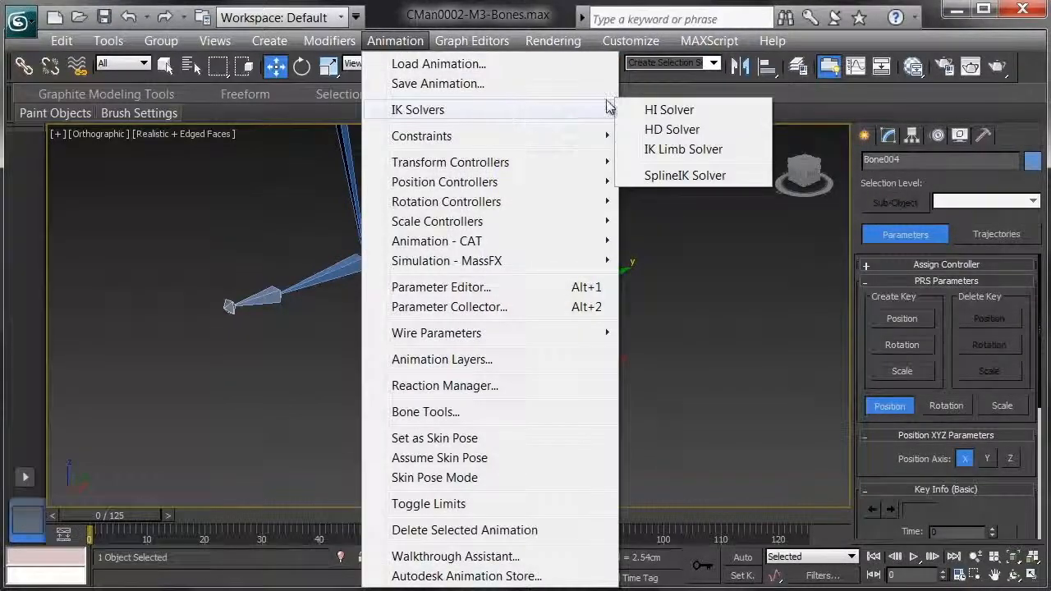
{"action": "left_click", "coordinate": [666, 109]}
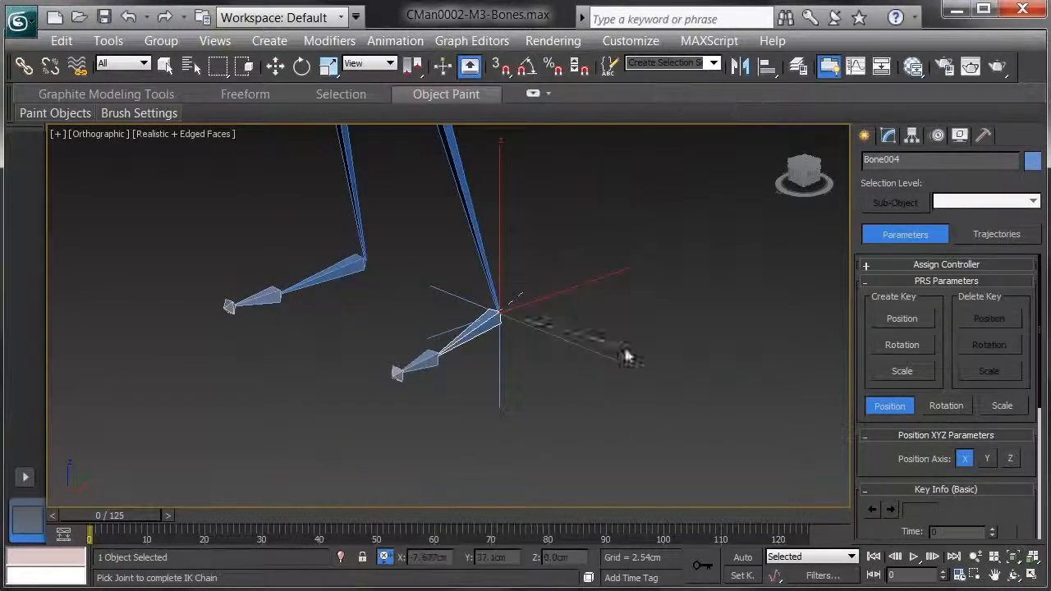
{"action": "left_click", "coordinate": [431, 359]}
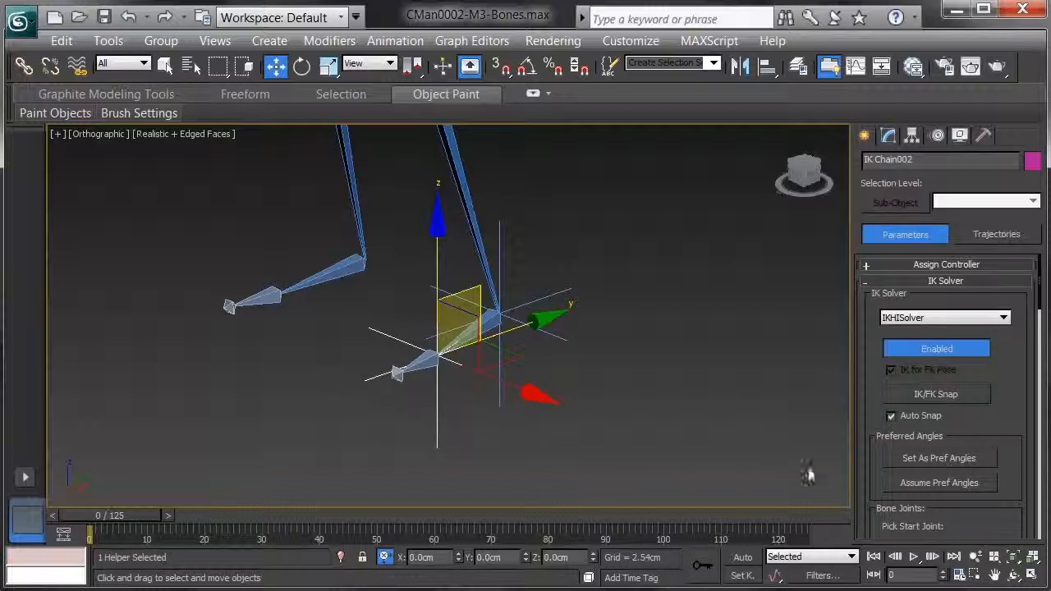
Set the goal display size of the IK chain at the ball of the foot to 2.
{"action": "left_click_drag", "start_coordinate": [878, 465], "coordinate": [883, 156]}
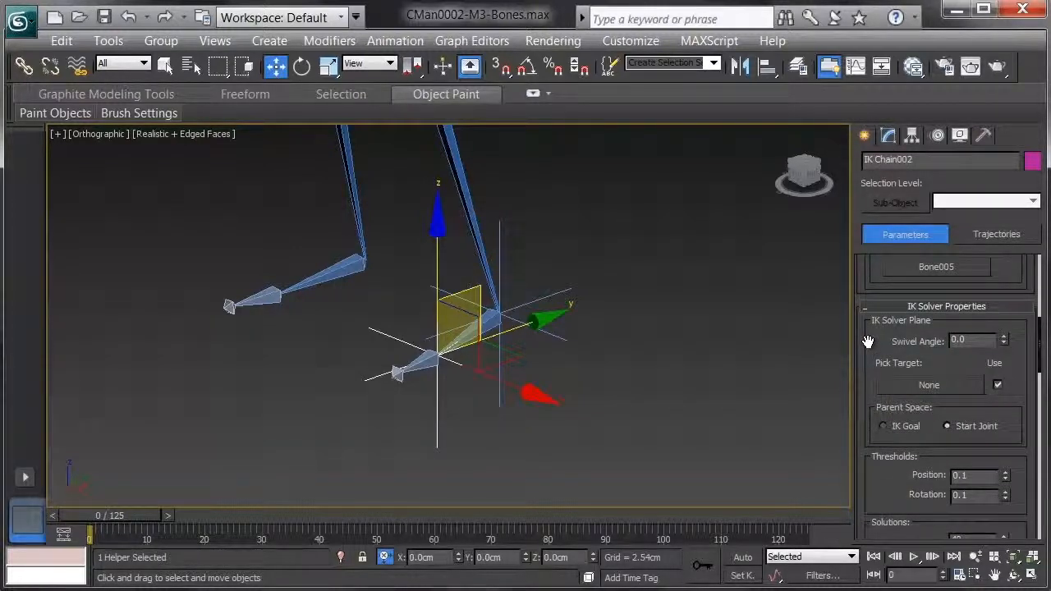
{"action": "left_click_drag", "start_coordinate": [868, 341], "coordinate": [869, 197]}
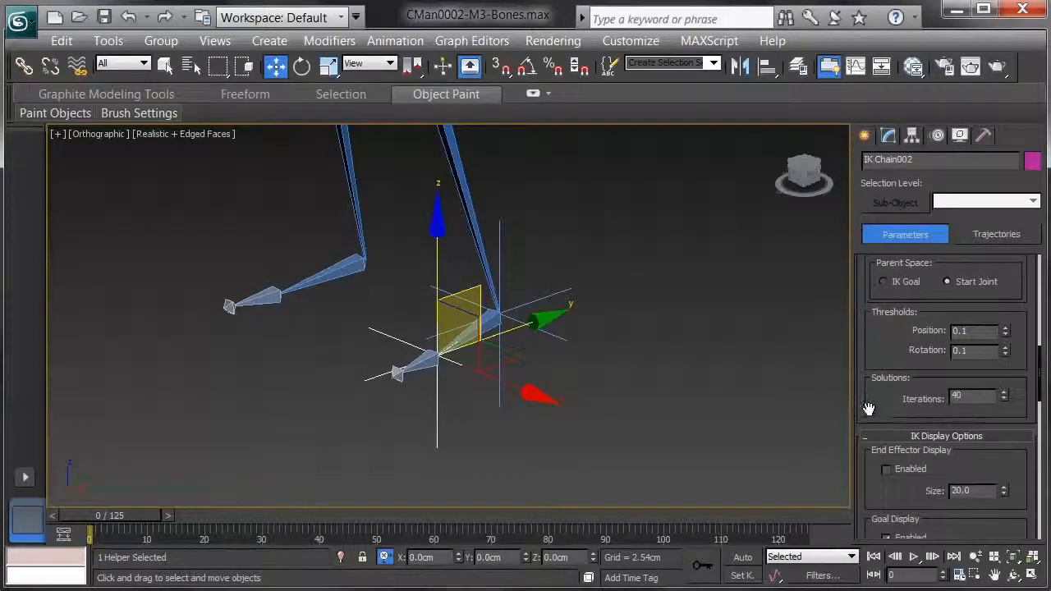
{"action": "left_click_drag", "start_coordinate": [869, 406], "coordinate": [873, 266]}
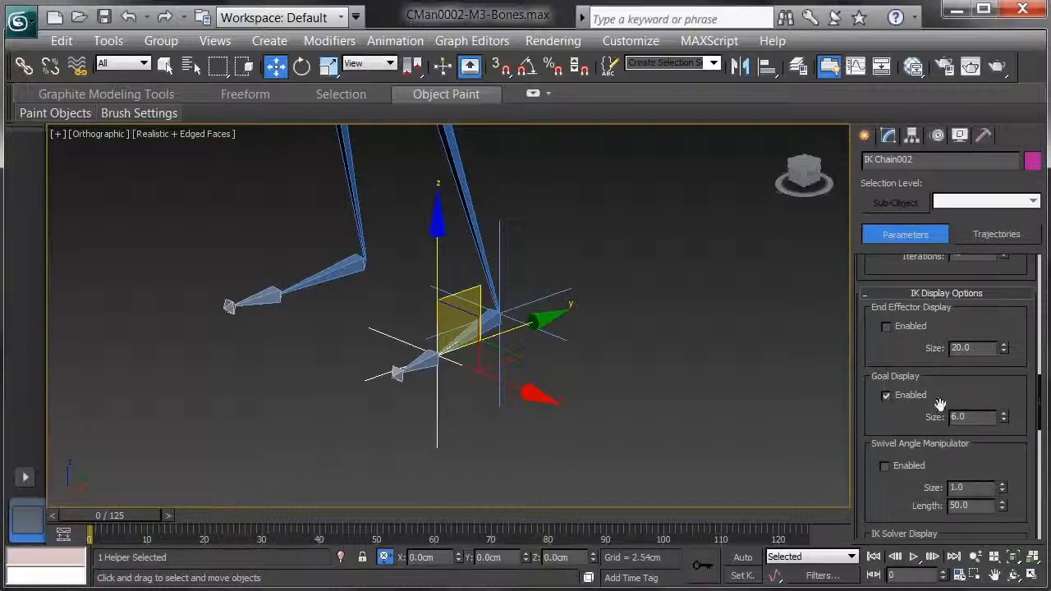
{"action": "left_click", "coordinate": [987, 422]}
{"action": "type", "text": "2"}
{"action": "key", "text": "Return"}
{"action": "left_click", "coordinate": [617, 358]}
Set the ankle IK chain's goal display size to 3 and clear the selection.
{"action": "left_click", "coordinate": [562, 338]}
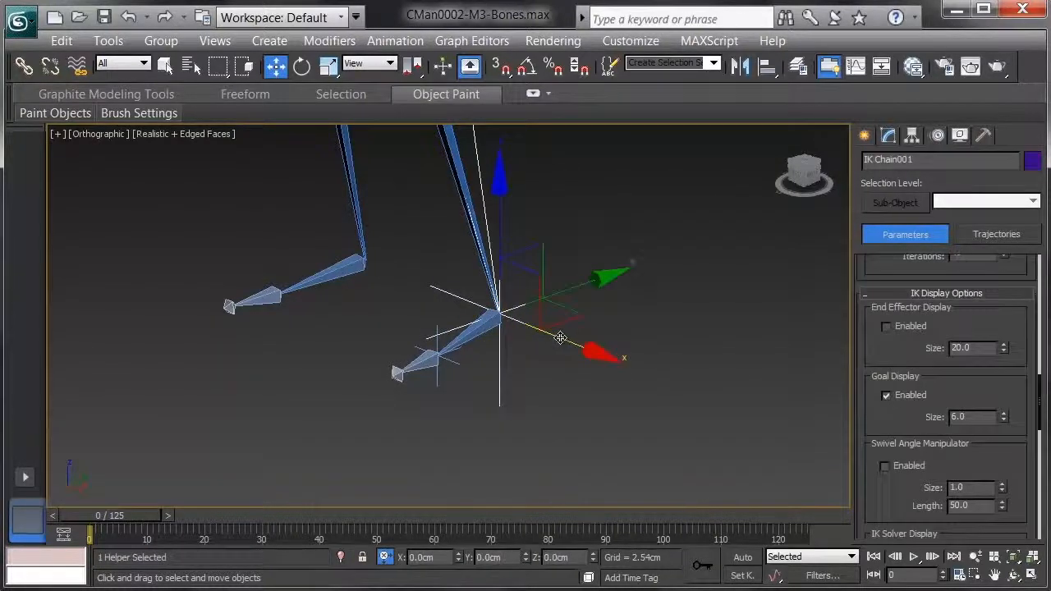
{"action": "double_click", "coordinate": [977, 421]}
{"action": "type", "text": "3"}
{"action": "key", "text": "Return"}
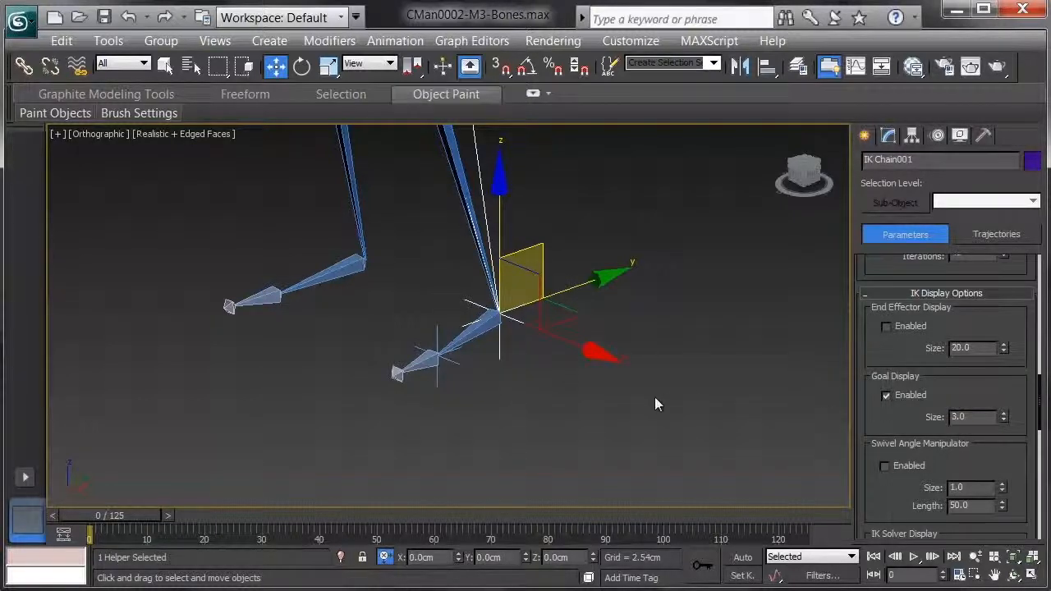
{"action": "left_click", "coordinate": [602, 406]}
Apply an HI Solver from the same foot's toe bone to the small end bone at the toe tip.
{"action": "middle_click_drag", "start_coordinate": [602, 406], "coordinate": [662, 361]}
{"action": "middle_click_drag", "start_coordinate": [457, 371], "coordinate": [469, 367]}
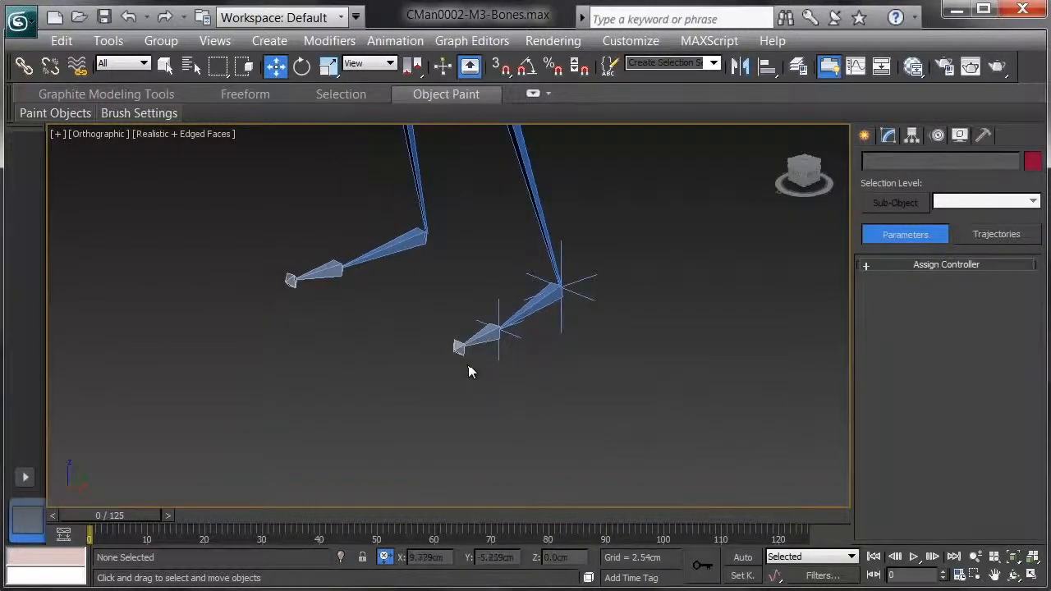
{"action": "scroll", "coordinate": [469, 368], "scroll_direction": "up", "scroll_amount": 2}
{"action": "left_click", "coordinate": [511, 341]}
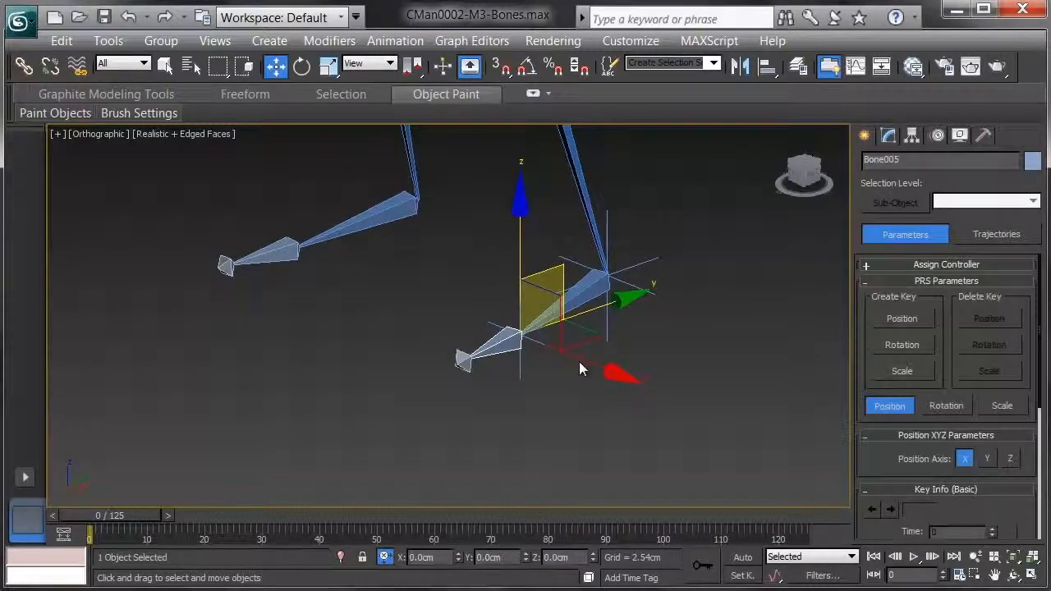
{"action": "left_click", "coordinate": [401, 40]}
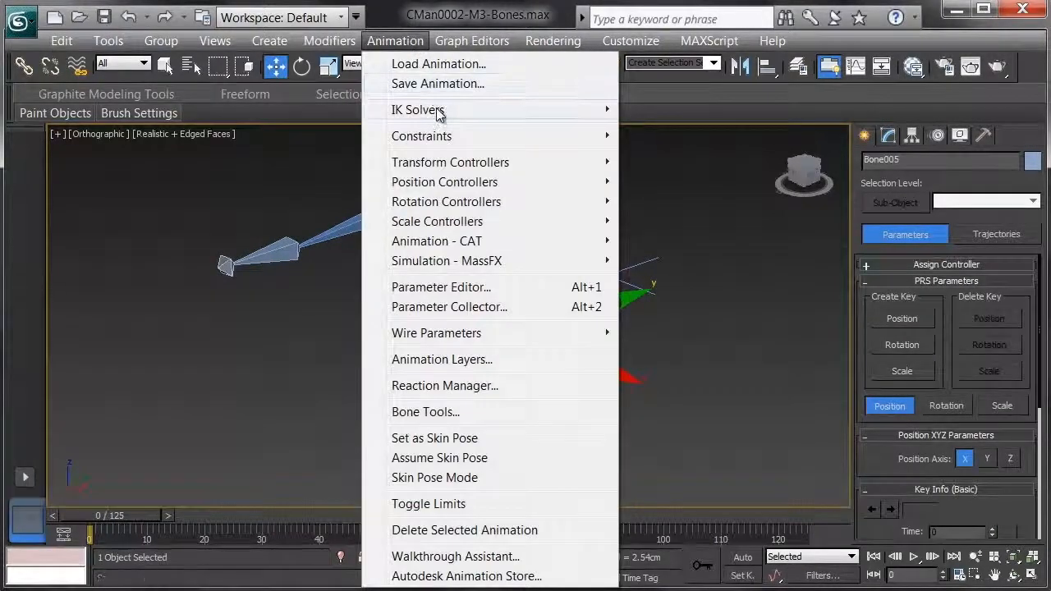
{"action": "mouse_move", "coordinate": [509, 115]}
{"action": "left_click", "coordinate": [673, 111]}
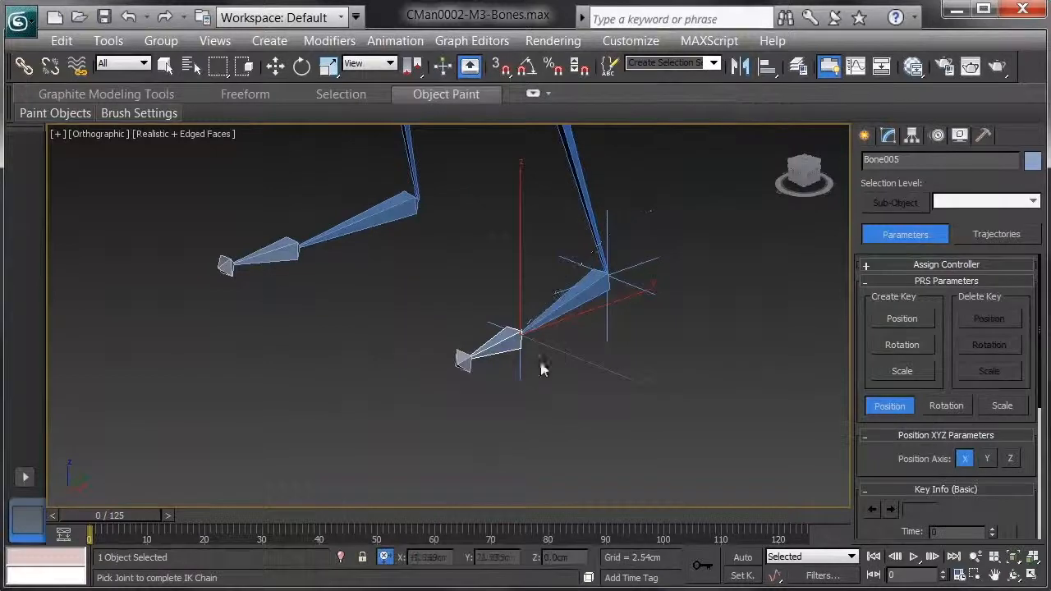
{"action": "left_click", "coordinate": [464, 362]}
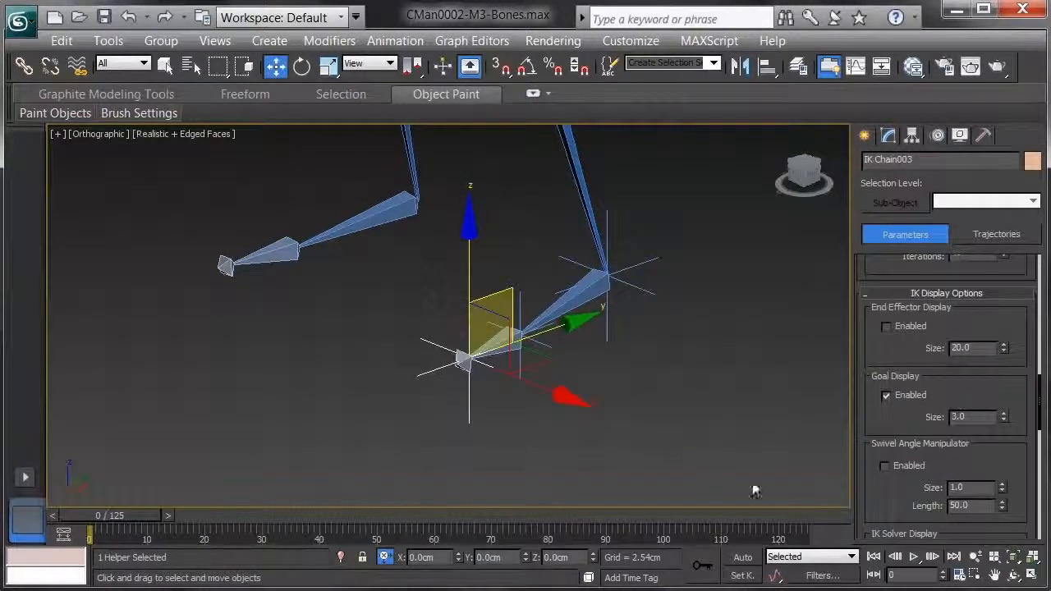
Set the toe tip IK chain's goal display size to 1 and clear the selection.
{"action": "left_click_drag", "start_coordinate": [978, 416], "coordinate": [835, 400]}
{"action": "type", "text": "1"}
{"action": "key", "text": "Return"}
{"action": "middle_click_drag", "start_coordinate": [683, 423], "coordinate": [663, 439], "text": "alt"}
{"action": "left_click", "coordinate": [667, 377]}
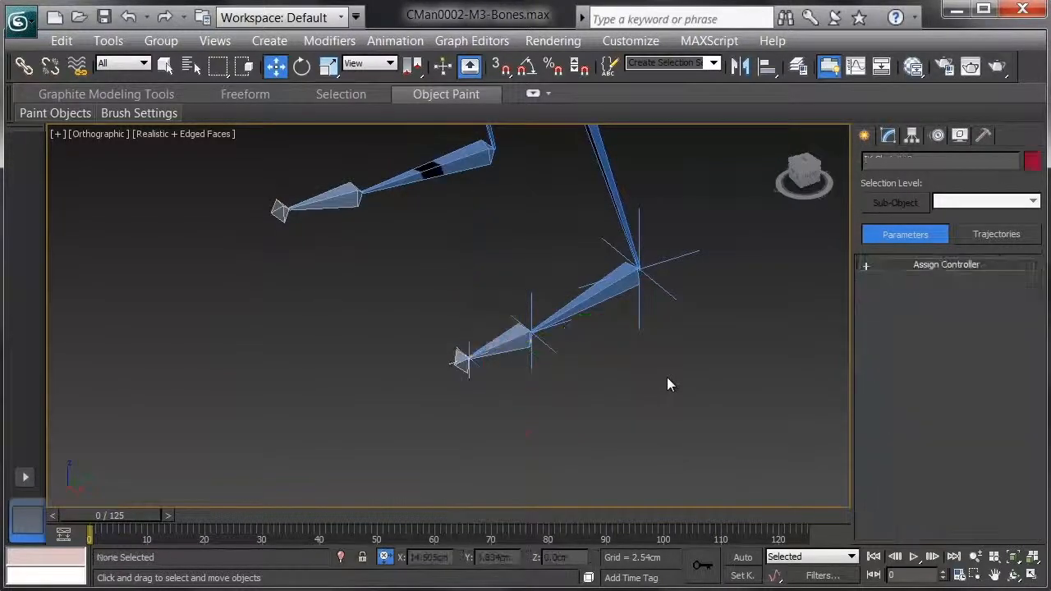
Test the foot's IK chains by moving the ankle goal, and undo the move.
{"action": "left_click", "coordinate": [641, 313]}
{"action": "middle_click_drag", "start_coordinate": [704, 329], "coordinate": [518, 309], "text": "alt"}
{"action": "left_click_drag", "start_coordinate": [518, 309], "coordinate": [550, 235]}
{"action": "key", "text": "ctrl+z"}
Link the ankle's IK goal to the IK goal at the ball of the same foot.
{"action": "middle_click_drag", "start_coordinate": [500, 362], "coordinate": [537, 354]}
{"action": "scroll", "coordinate": [525, 402], "scroll_direction": "up", "scroll_amount": 2}
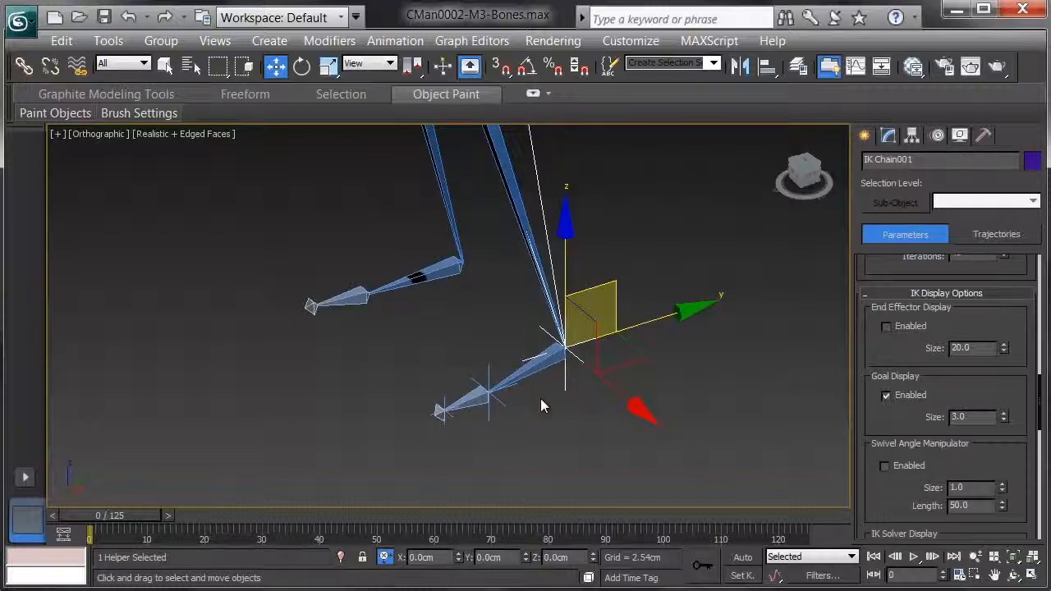
{"action": "middle_click_drag", "start_coordinate": [545, 402], "coordinate": [553, 406]}
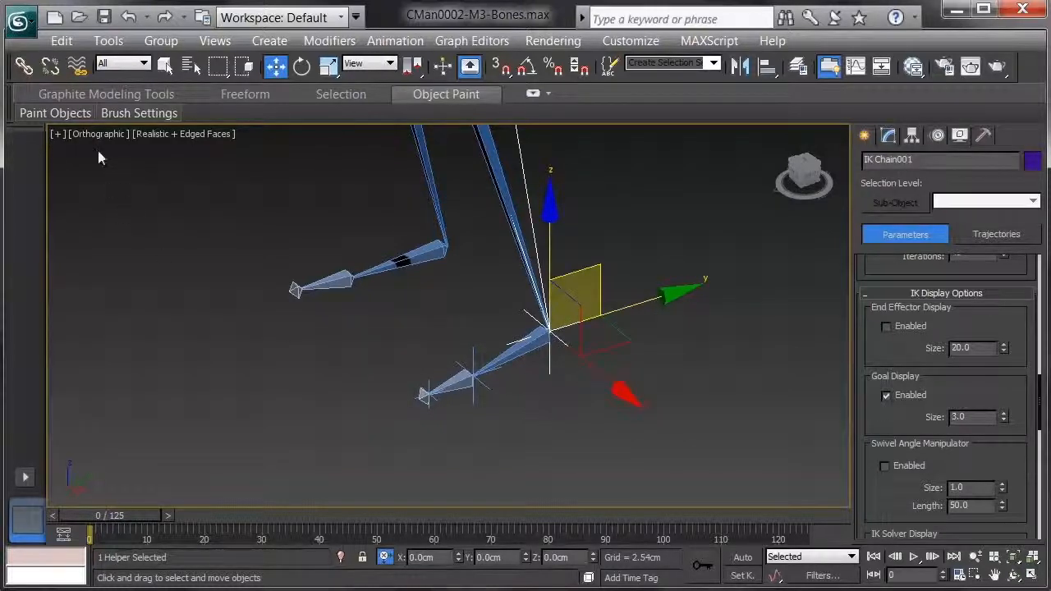
{"action": "left_click", "coordinate": [24, 66]}
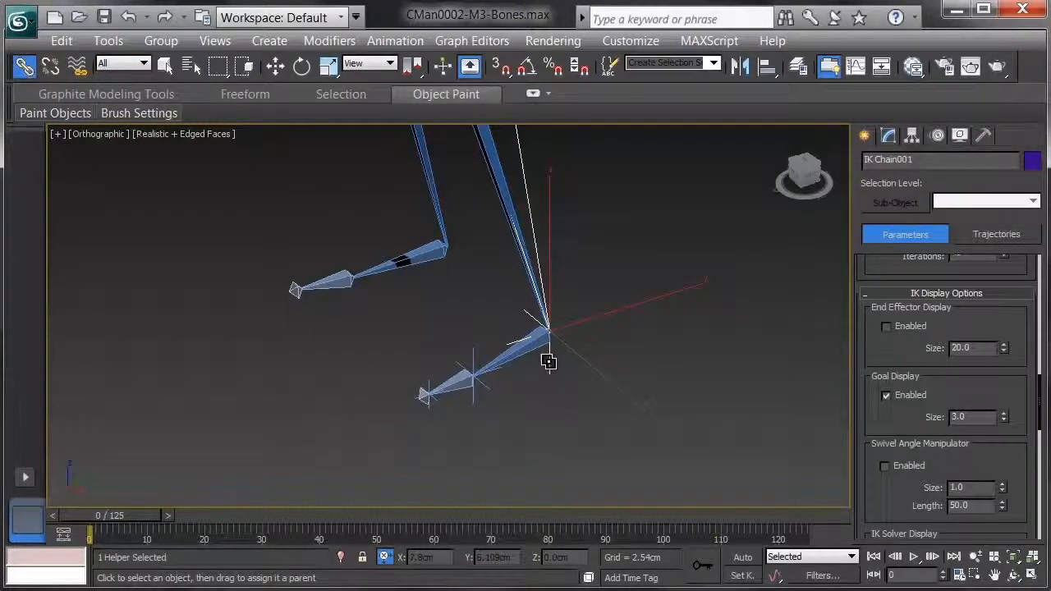
{"action": "left_click_drag", "start_coordinate": [548, 358], "coordinate": [472, 404]}
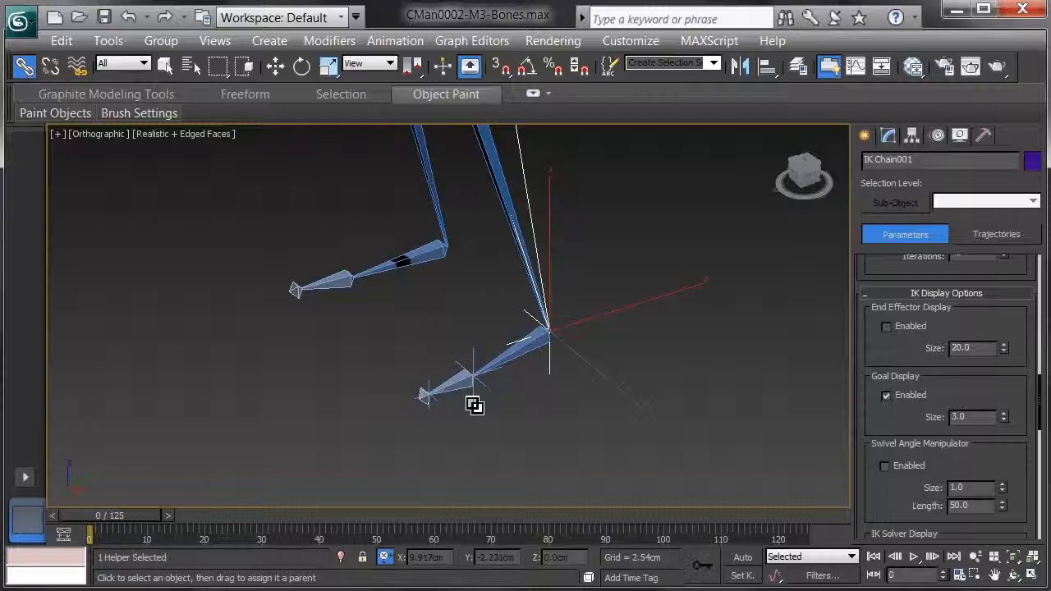
Link the IK goal at the ball of the foot to the IK goal at the toe tip, and clear the selection.
{"action": "left_click", "coordinate": [514, 423]}
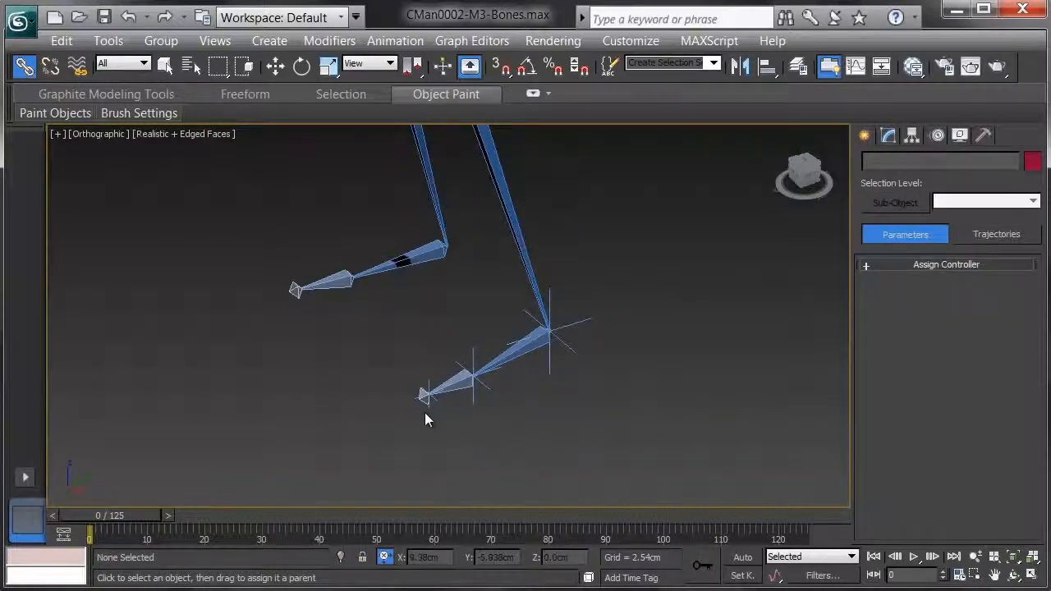
{"action": "left_click", "coordinate": [474, 405]}
{"action": "left_click_drag", "start_coordinate": [475, 399], "coordinate": [438, 436]}
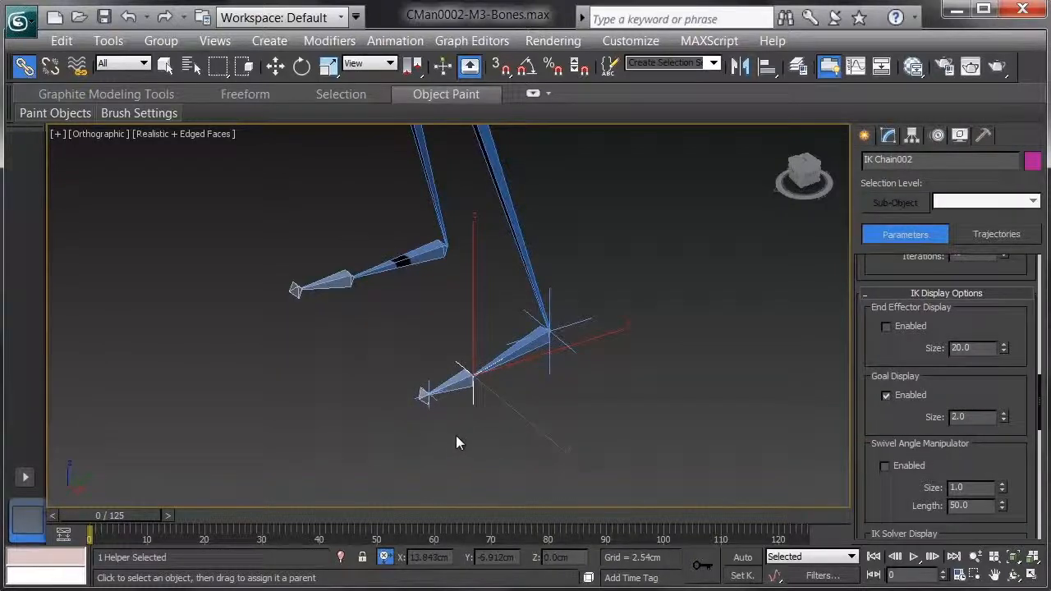
{"action": "left_click", "coordinate": [457, 436]}
{"action": "right_click", "coordinate": [503, 435]}
{"action": "left_click", "coordinate": [538, 457]}
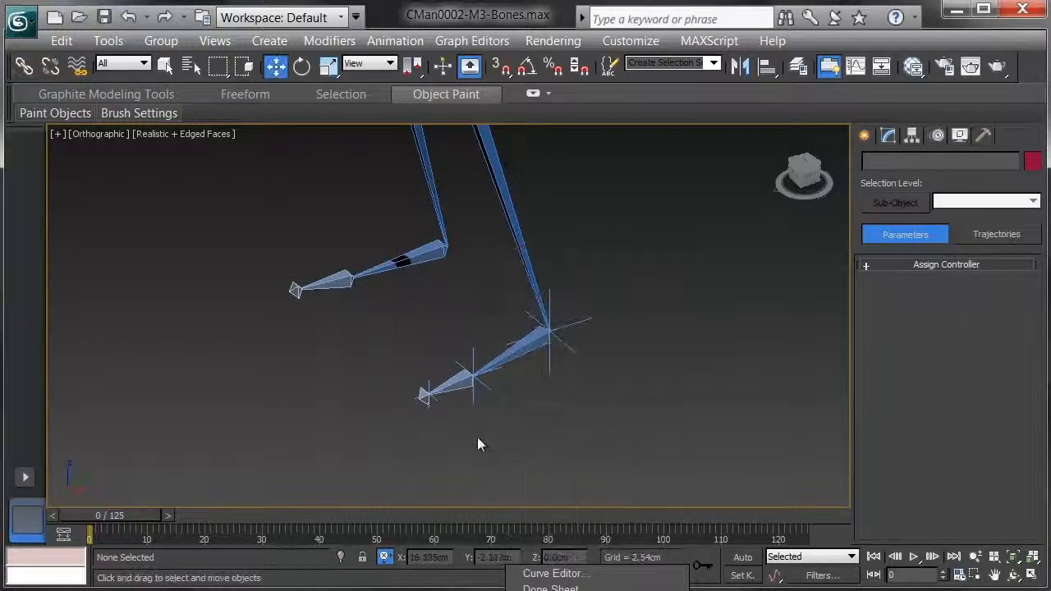
Test the linked foot by moving the toe tip IK goal, and undo the move.
{"action": "left_click", "coordinate": [428, 380]}
{"action": "scroll", "coordinate": [549, 381], "scroll_direction": "down", "scroll_amount": 3}
{"action": "left_click_drag", "start_coordinate": [459, 391], "coordinate": [378, 353]}
{"action": "right_click", "coordinate": [379, 353]}
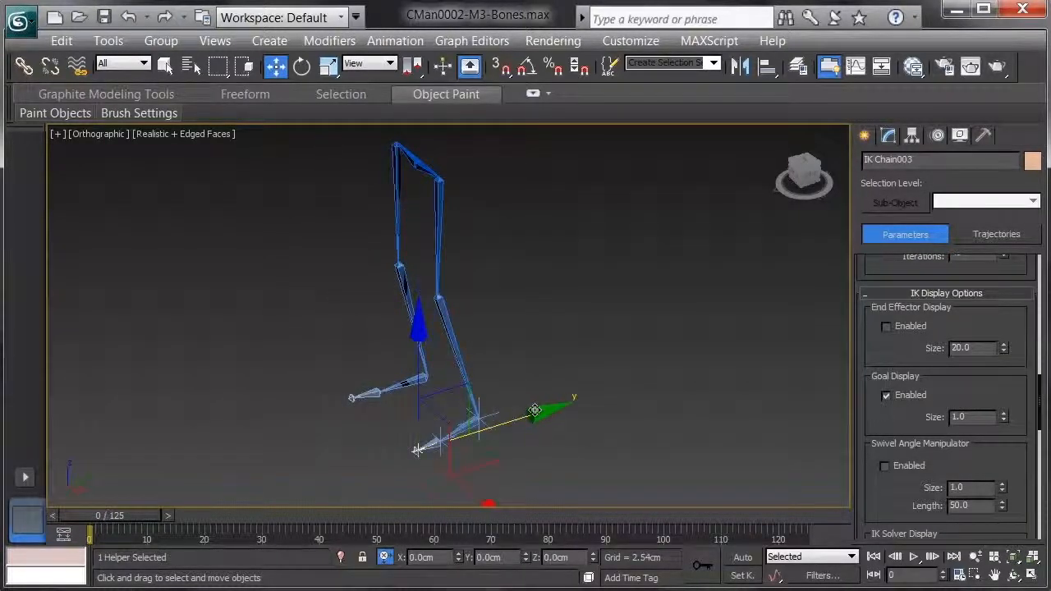
{"action": "left_click_drag", "start_coordinate": [443, 401], "coordinate": [539, 380]}
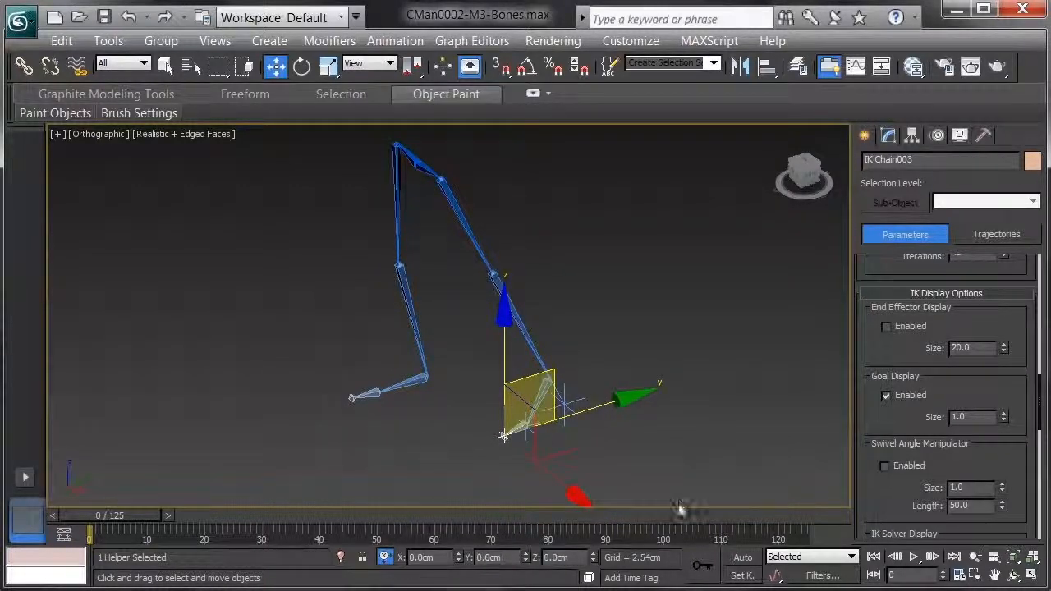
{"action": "mouse_move", "coordinate": [700, 471]}
{"action": "middle_mouse_down", "text": "alt"}
{"action": "mouse_move", "coordinate": [615, 461]}
{"action": "mouse_move", "coordinate": [713, 460]}
{"action": "mouse_move", "coordinate": [701, 456]}
{"action": "mouse_move", "coordinate": [703, 466]}
{"action": "middle_mouse_up", "text": "alt"}
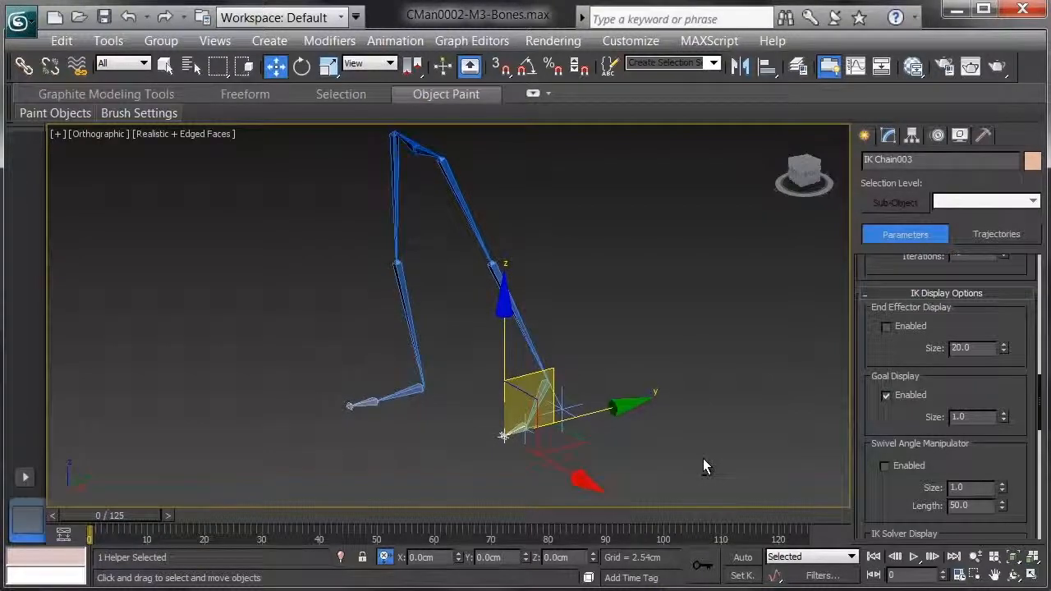
{"action": "key", "text": "ctrl+z"}
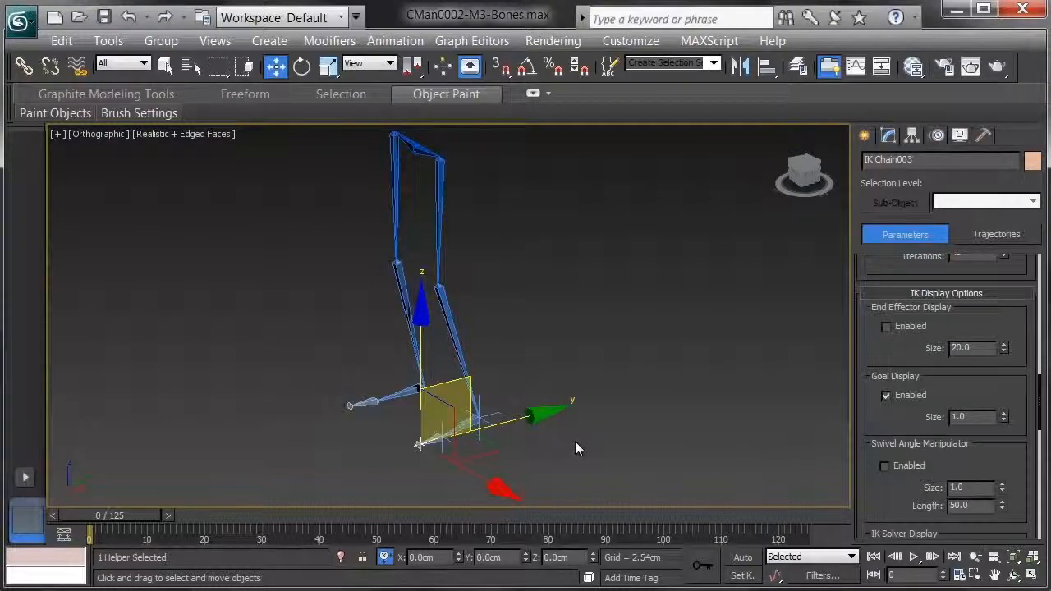
Draw an ellipse about 11 cm long and 5.8 cm wide in the top view, centre it over the rigged foot and rotate it along the foot's direction.
{"action": "middle_click_drag", "start_coordinate": [596, 444], "coordinate": [612, 451], "text": "alt"}
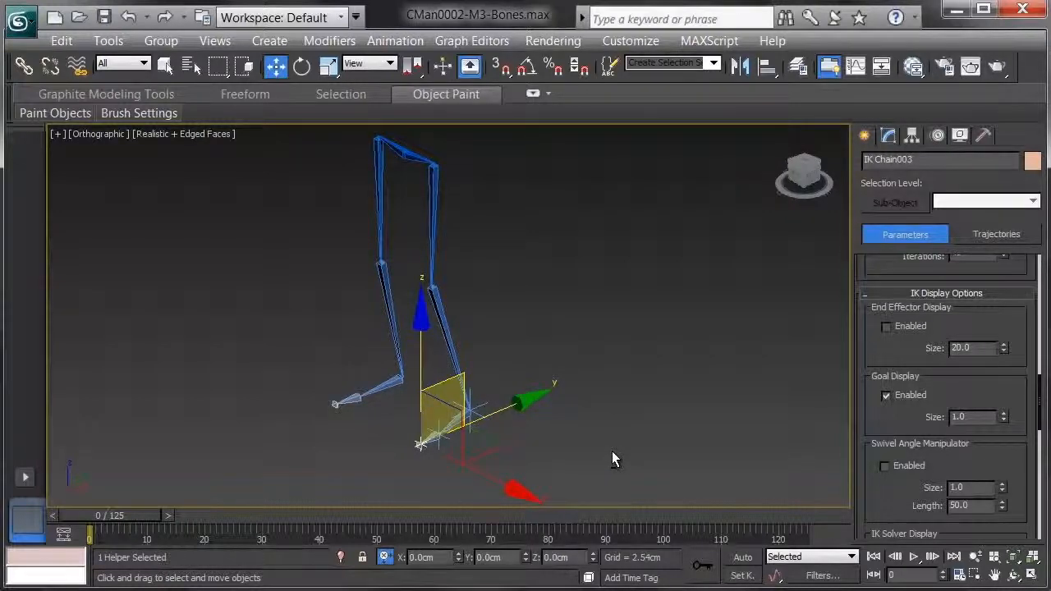
{"action": "key", "text": "t"}
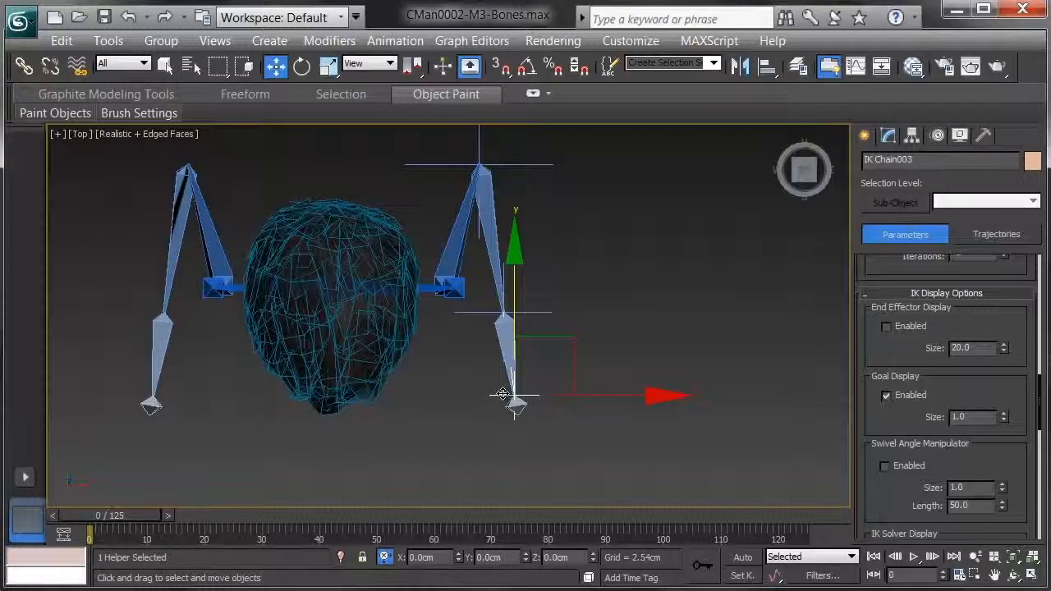
{"action": "left_click", "coordinate": [650, 279]}
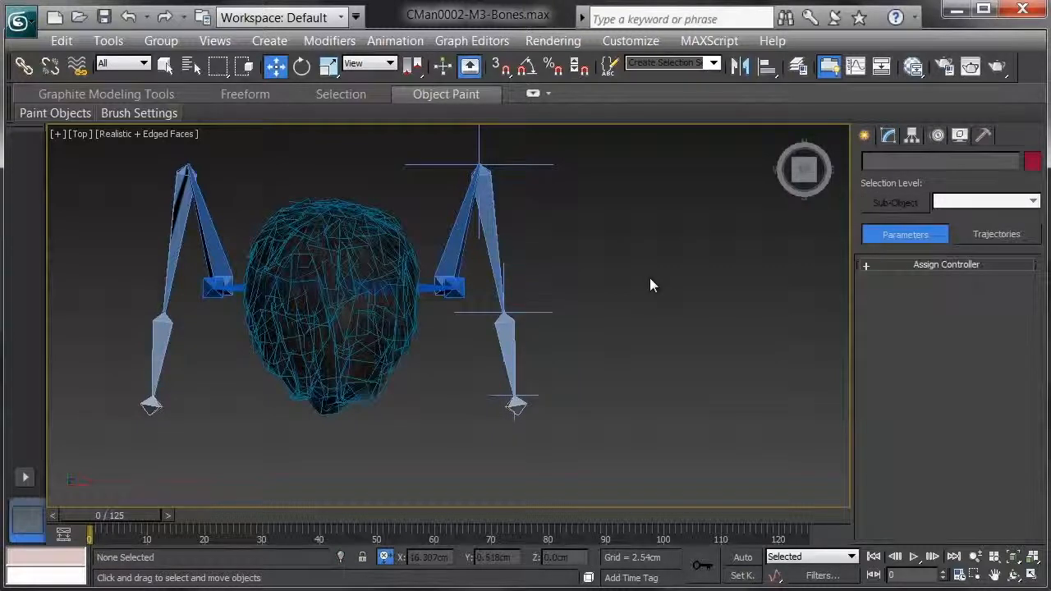
{"action": "left_click", "coordinate": [864, 136]}
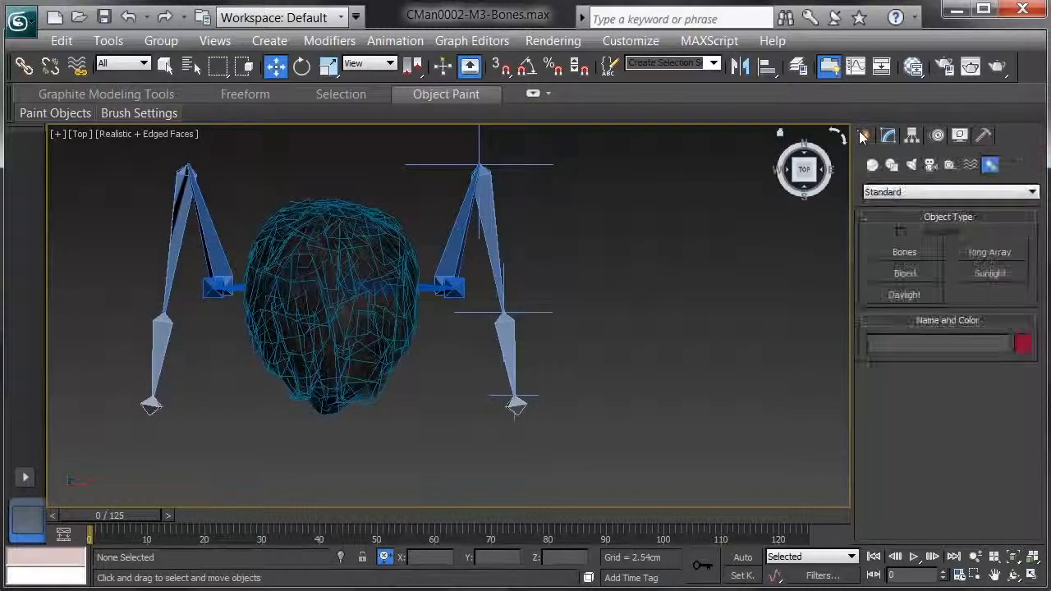
{"action": "left_click", "coordinate": [892, 165]}
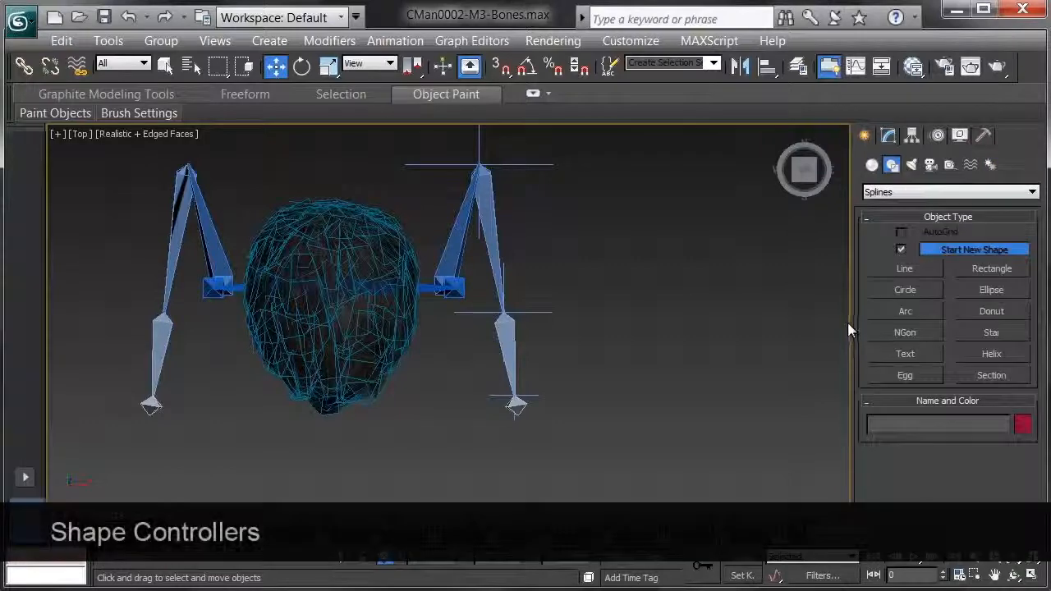
{"action": "left_click", "coordinate": [989, 288]}
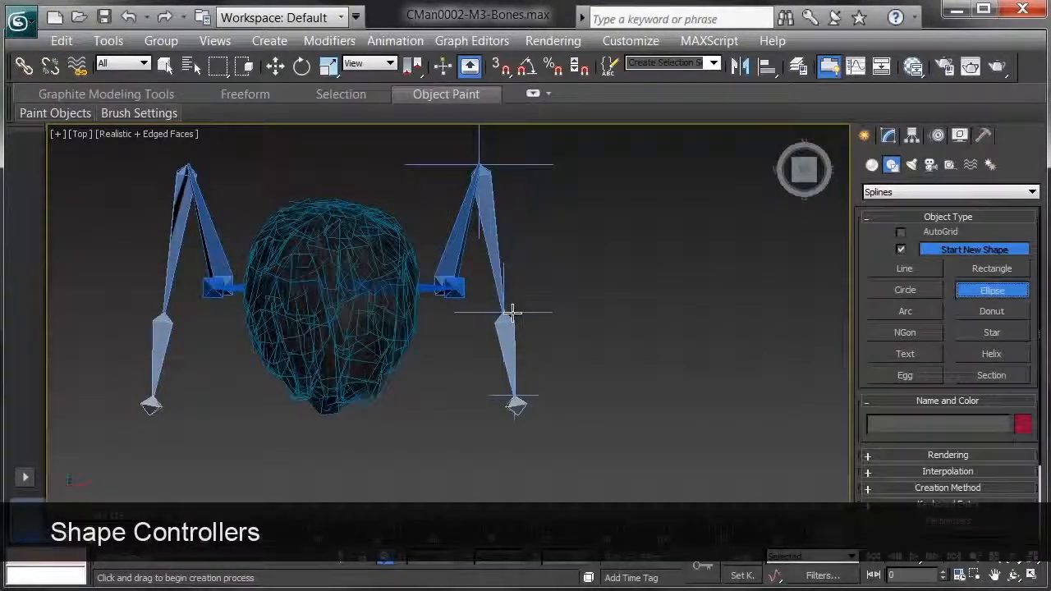
{"action": "left_click_drag", "start_coordinate": [494, 301], "coordinate": [607, 507]}
{"action": "right_click", "coordinate": [583, 433]}
{"action": "left_click_drag", "start_coordinate": [596, 349], "coordinate": [571, 294]}
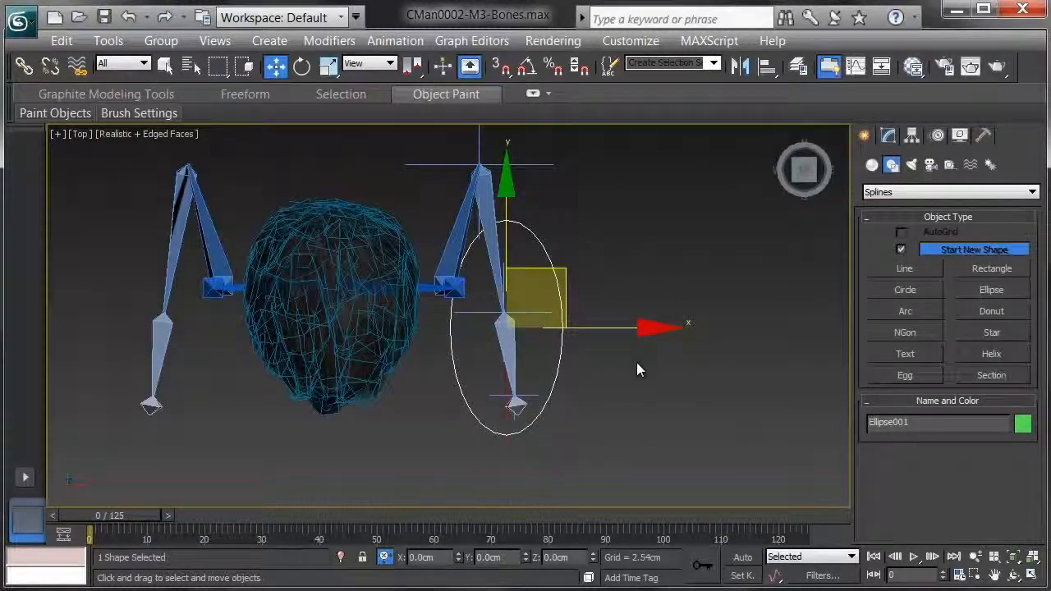
{"action": "key", "text": "e"}
{"action": "left_click_drag", "start_coordinate": [574, 438], "coordinate": [600, 430]}
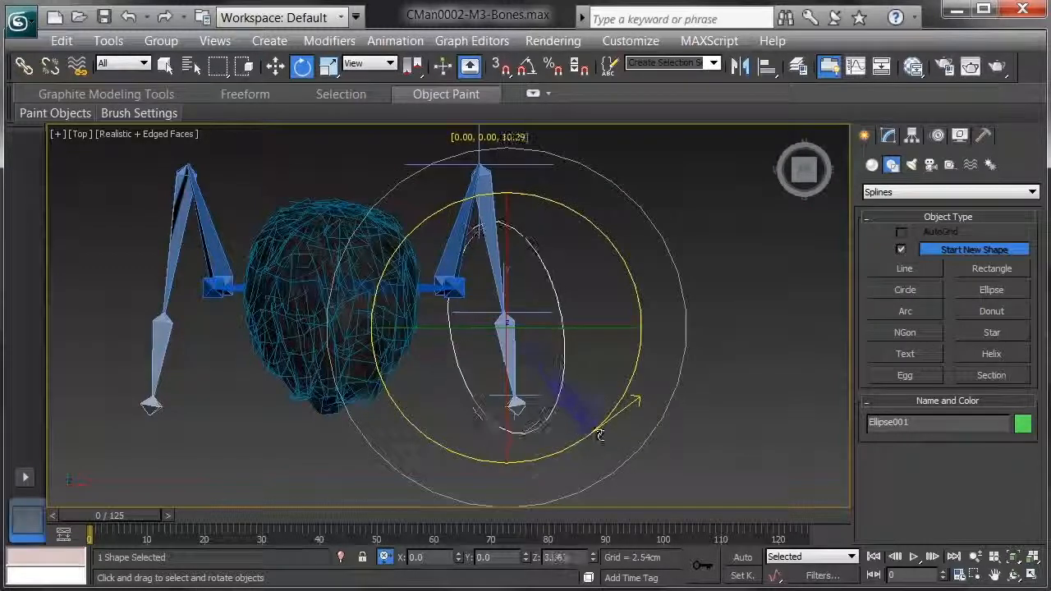
{"action": "middle_click_drag", "start_coordinate": [664, 399], "coordinate": [574, 287], "text": "alt"}
Set the ellipse's length to 15.898 cm and width to 8.717 cm, and move it to surround the whole foot.
{"action": "left_click", "coordinate": [887, 134]}
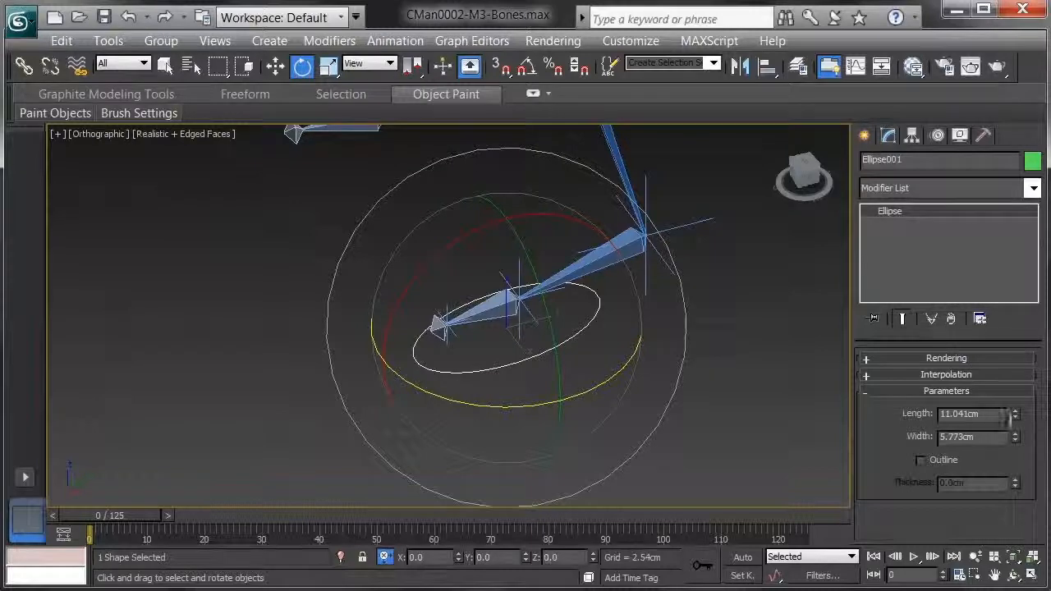
{"action": "left_click_drag", "start_coordinate": [1015, 413], "coordinate": [1017, 376]}
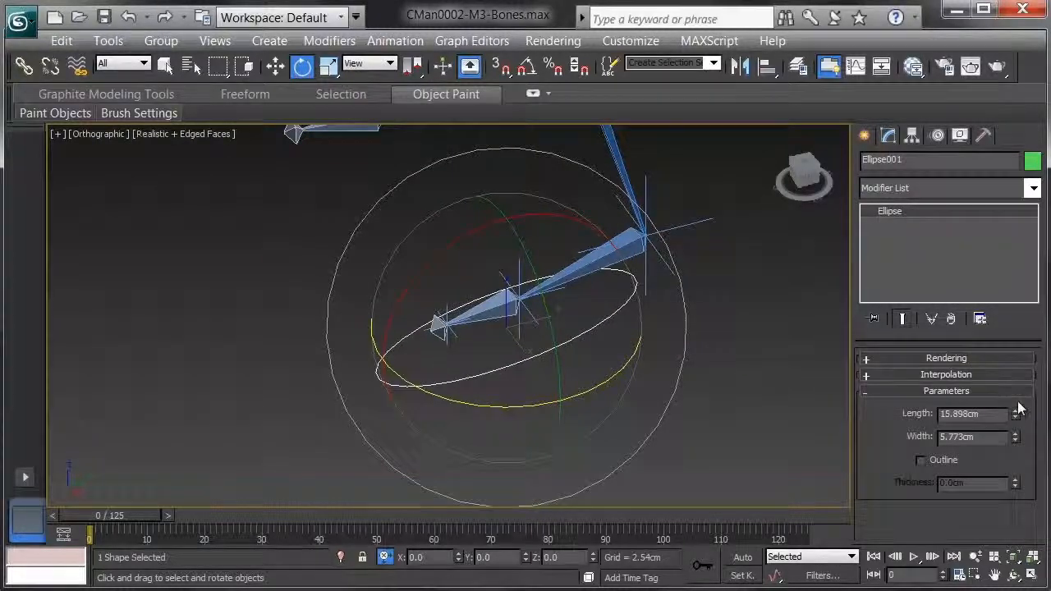
{"action": "left_click_drag", "start_coordinate": [1015, 436], "coordinate": [1017, 365]}
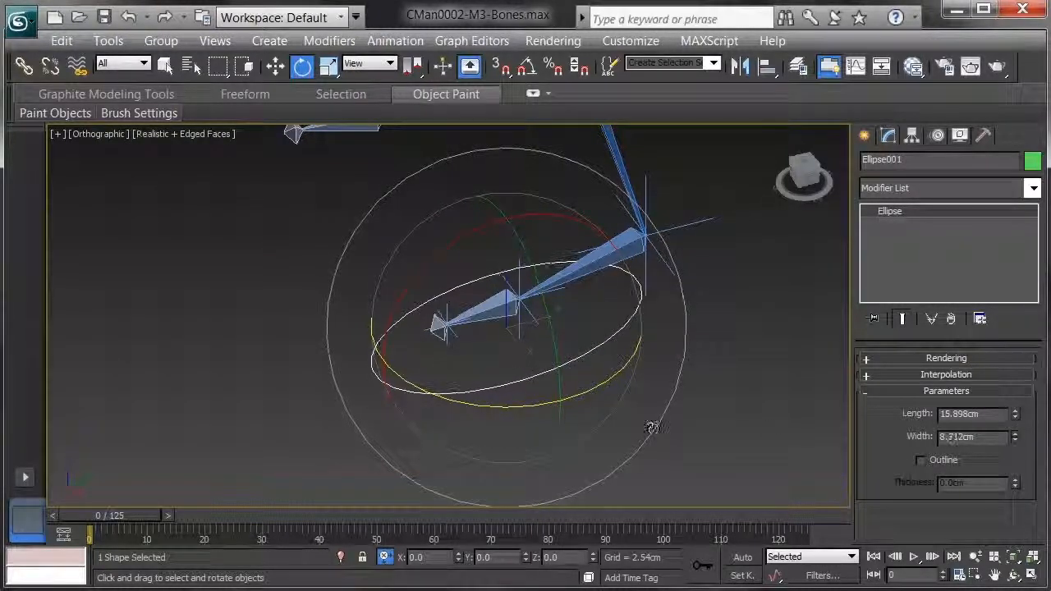
{"action": "key", "text": "w"}
{"action": "left_click_drag", "start_coordinate": [572, 346], "coordinate": [603, 347]}
{"action": "left_click", "coordinate": [528, 417]}
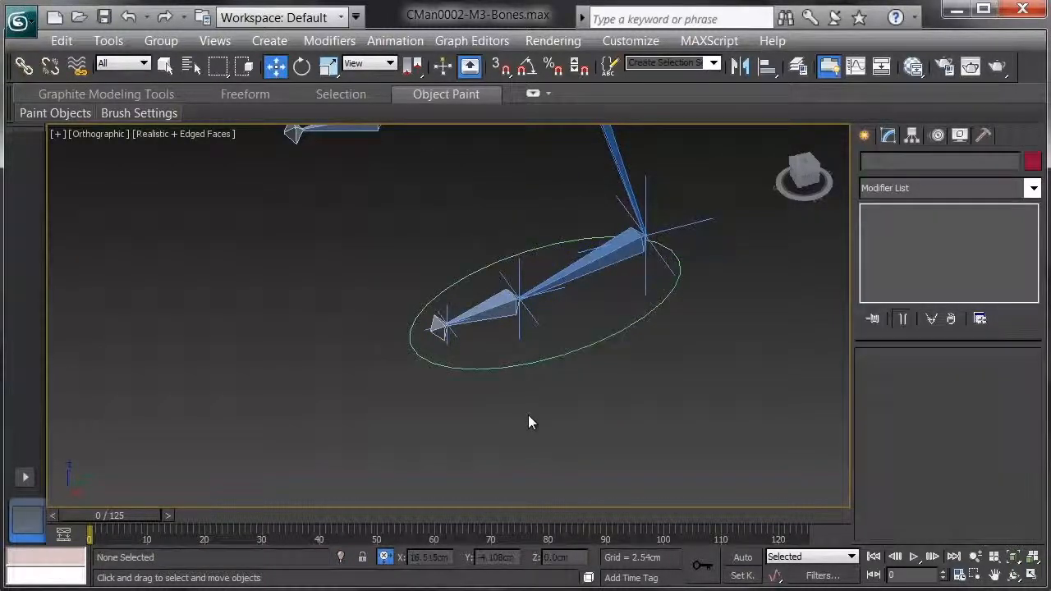
Link the toe tip's IK goal to the ellipse around the foot.
{"action": "left_click", "coordinate": [440, 323]}
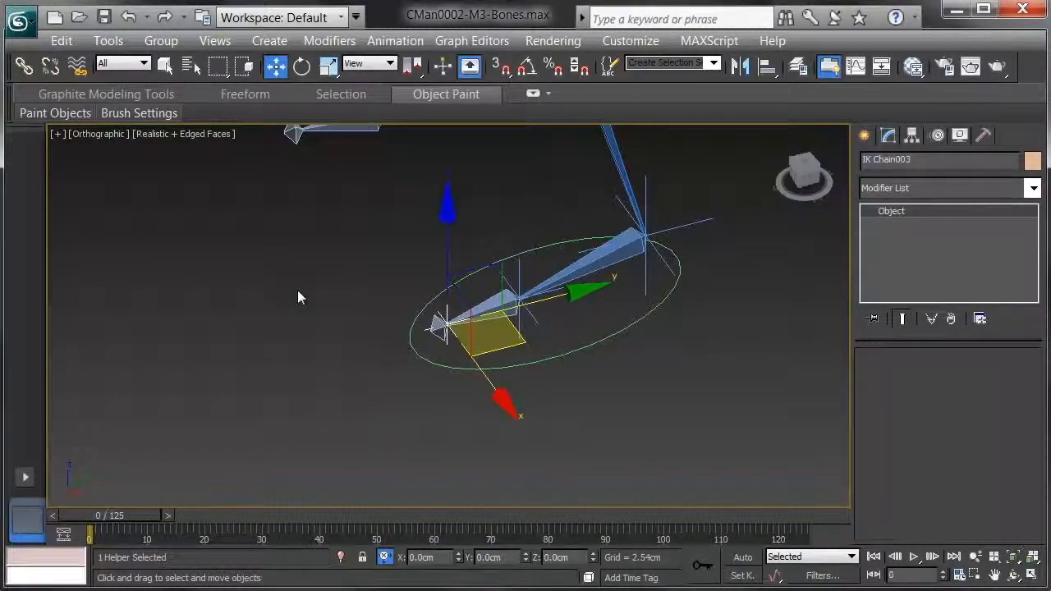
{"action": "left_click", "coordinate": [23, 66]}
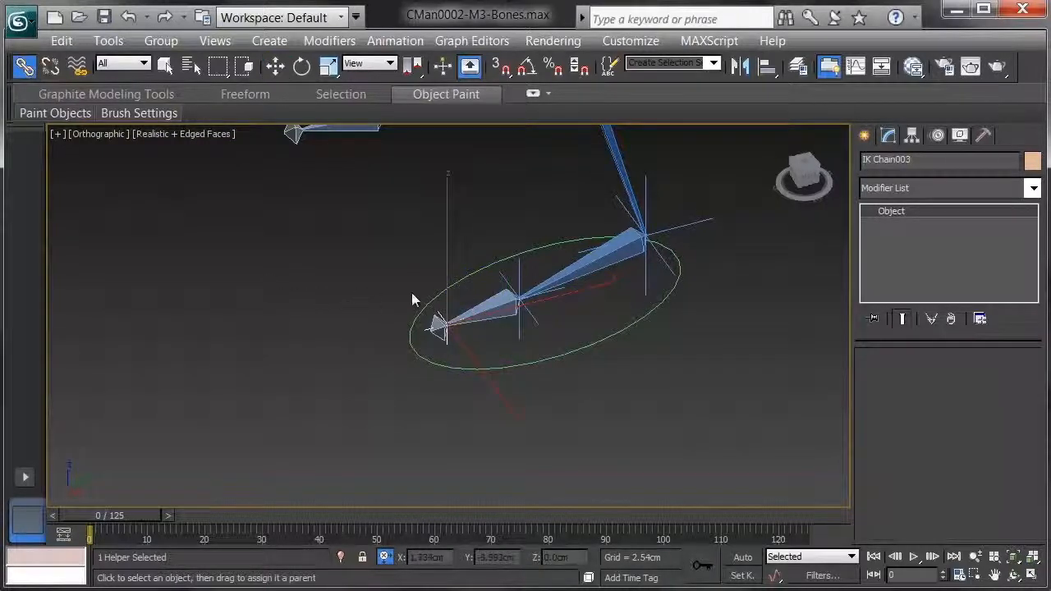
{"action": "left_click_drag", "start_coordinate": [446, 309], "coordinate": [548, 406]}
{"action": "key", "text": "w"}
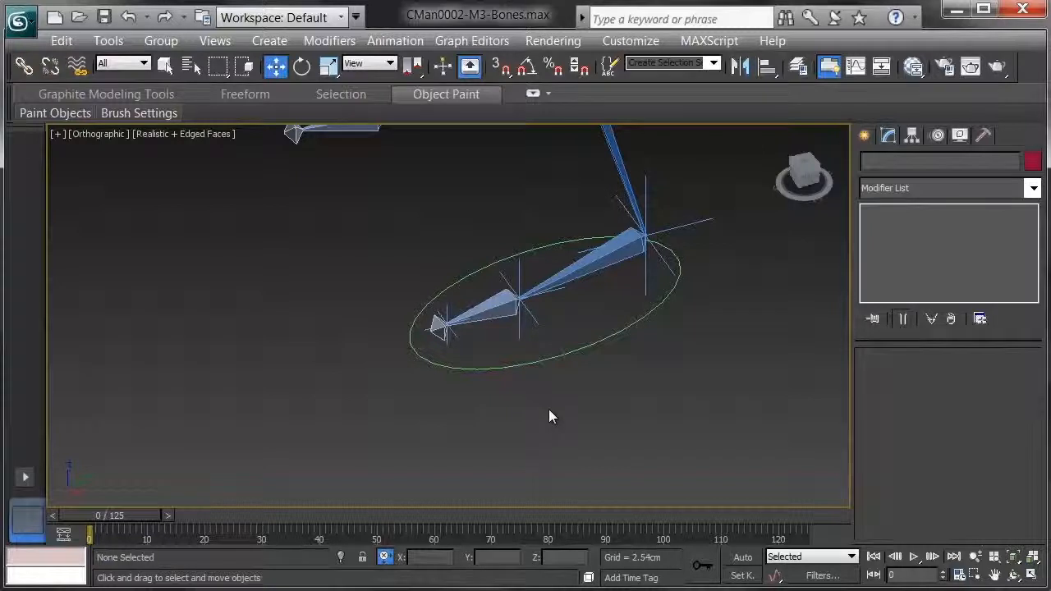
Test the foot controller by moving the ellipse about 4.7 cm along Y and 2.8 cm along Z and trying a rotation.
{"action": "left_click", "coordinate": [493, 368]}
{"action": "middle_click_drag", "start_coordinate": [503, 387], "coordinate": [527, 371], "text": "alt"}
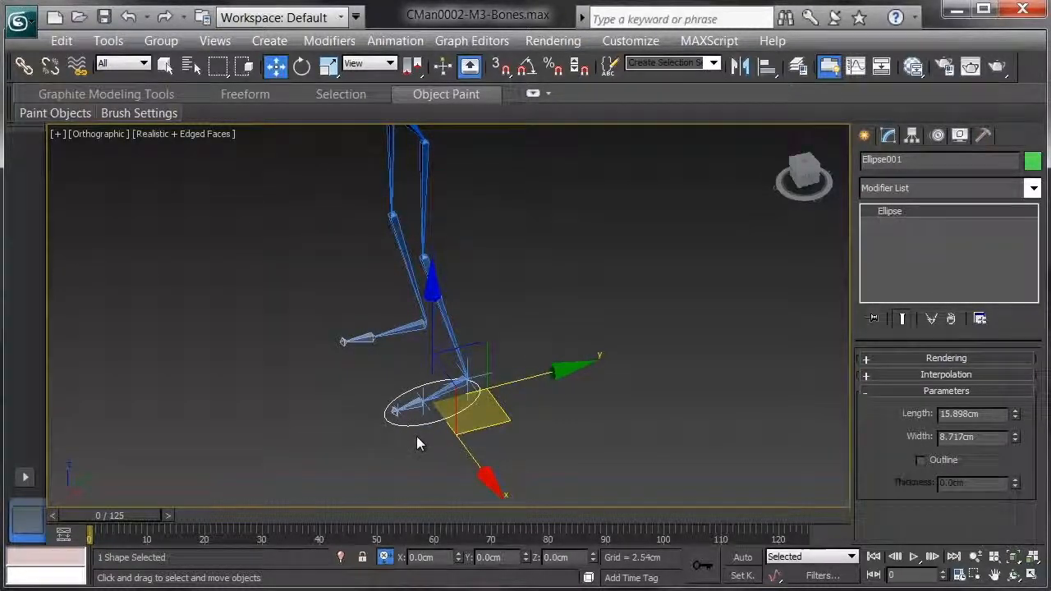
{"action": "left_click_drag", "start_coordinate": [474, 338], "coordinate": [514, 324]}
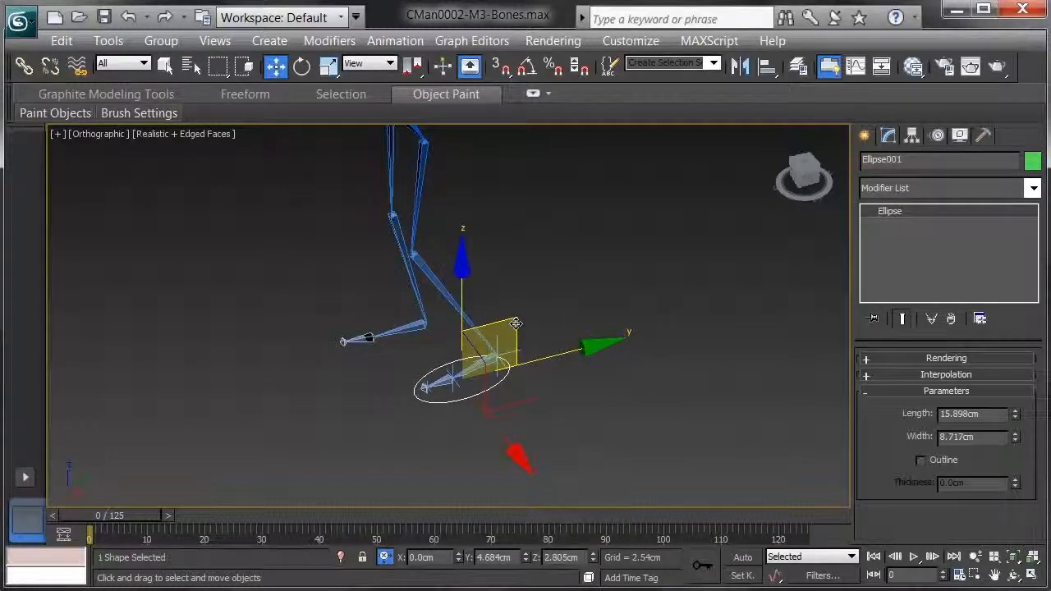
{"action": "key", "text": "e"}
{"action": "mouse_move", "coordinate": [487, 318]}
{"action": "left_mouse_down"}
{"action": "mouse_move", "coordinate": [484, 306]}
{"action": "mouse_move", "coordinate": [479, 313]}
{"action": "left_mouse_up"}
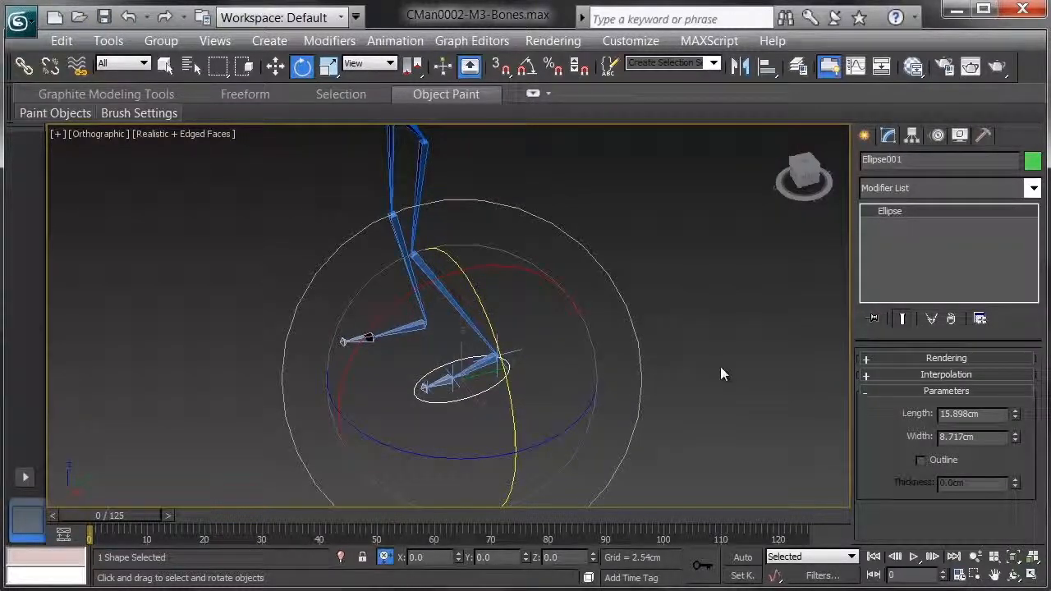
{"action": "left_click", "coordinate": [579, 457]}
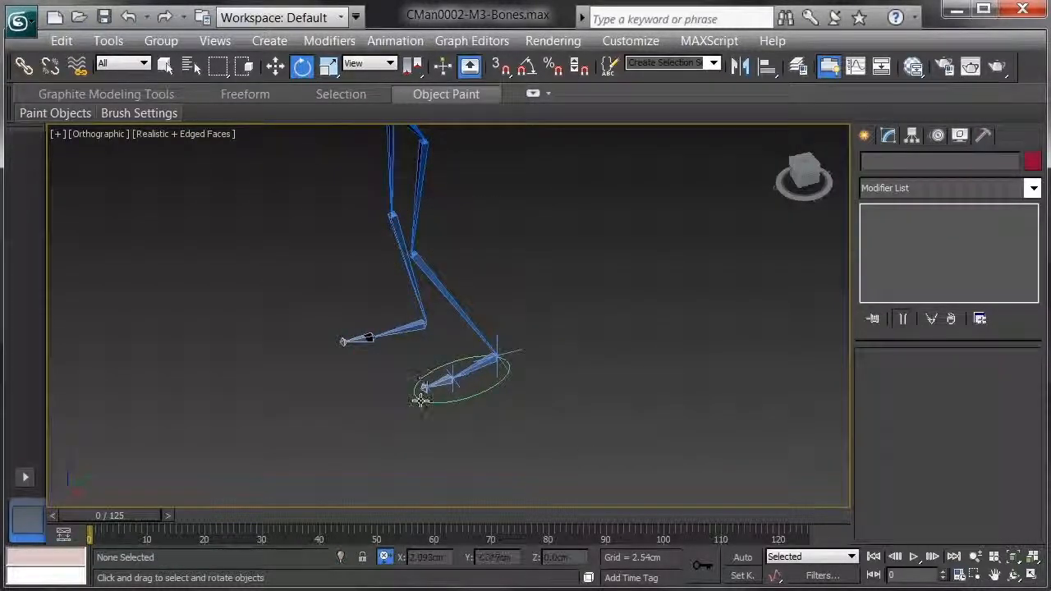
Hide the Bone Objects and Helpers categories, keeping the ellipse controller displayed.
{"action": "middle_click_drag", "start_coordinate": [506, 317], "coordinate": [541, 388]}
{"action": "left_click", "coordinate": [960, 135]}
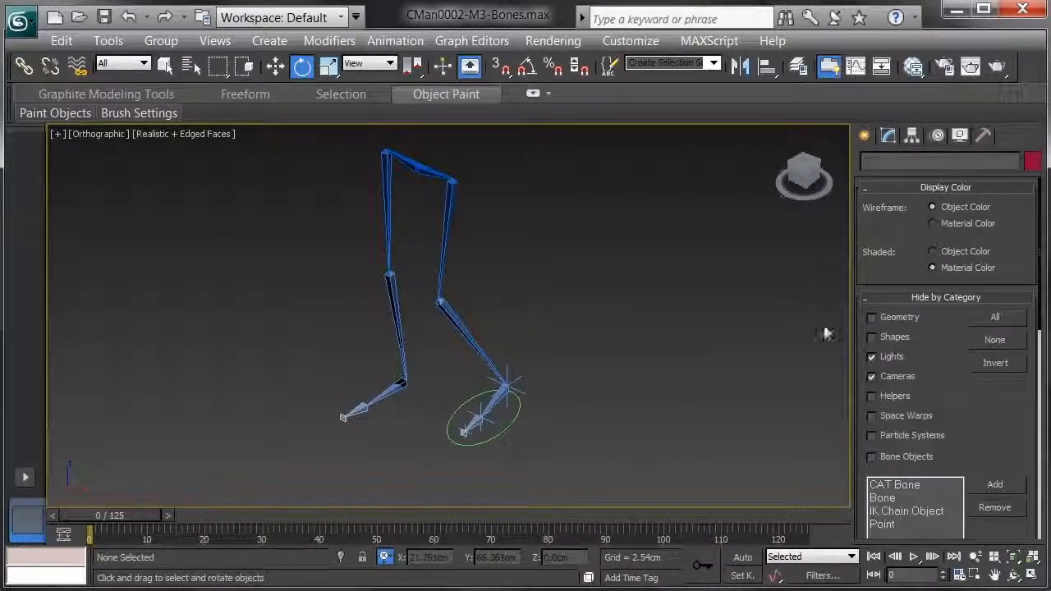
{"action": "left_click", "coordinate": [886, 457]}
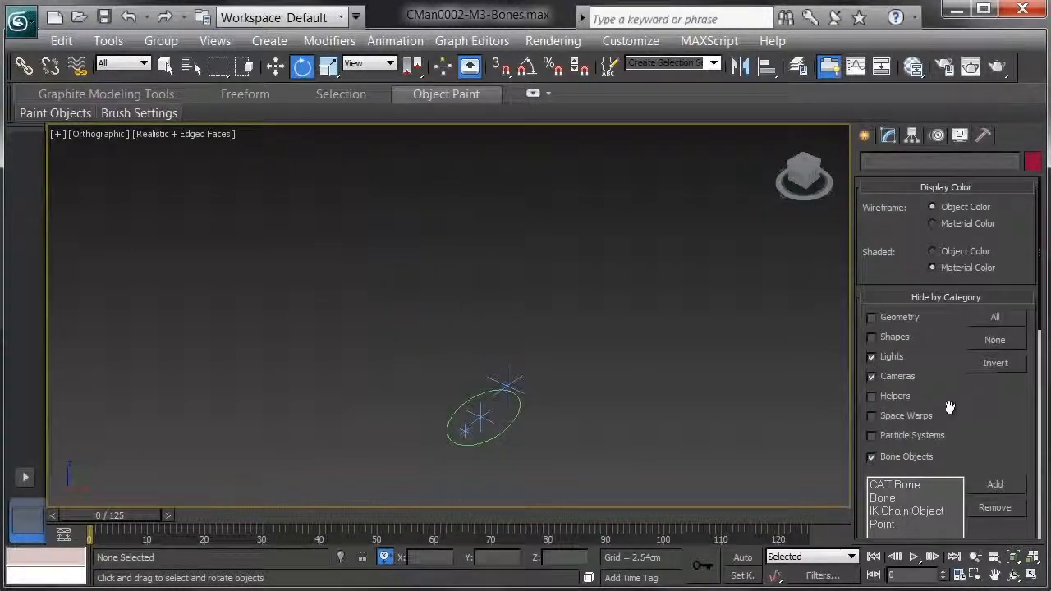
{"action": "left_click", "coordinate": [874, 396]}
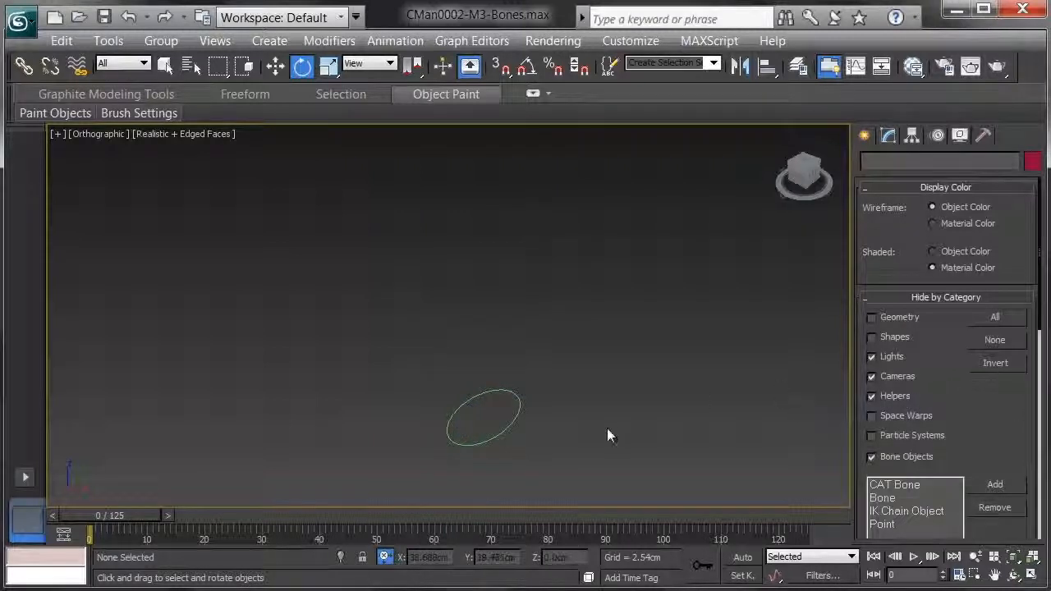